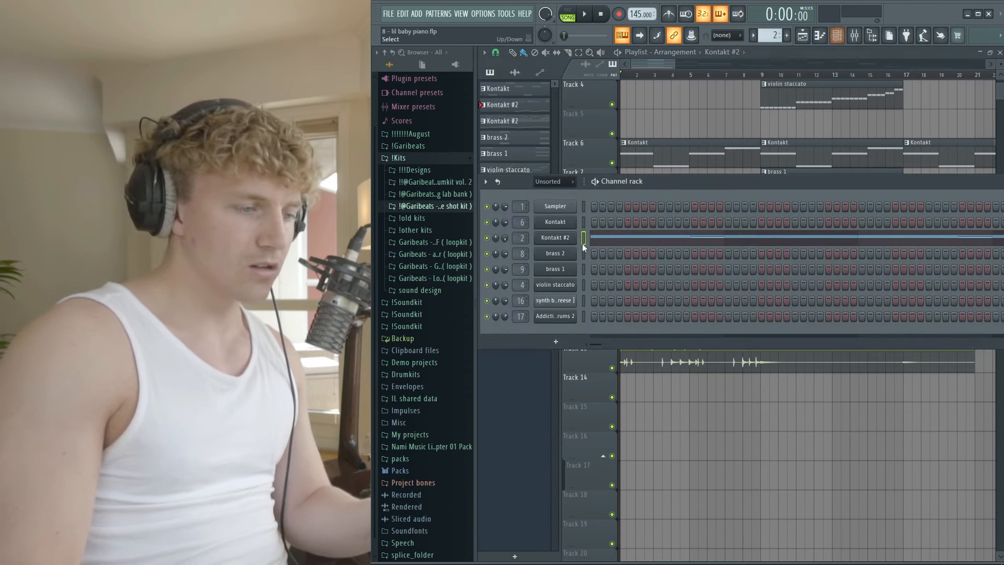
Open the Kontakt #2 channel's piano roll and examine its repeated chord notes and the melody above them.
left_click(578, 236)
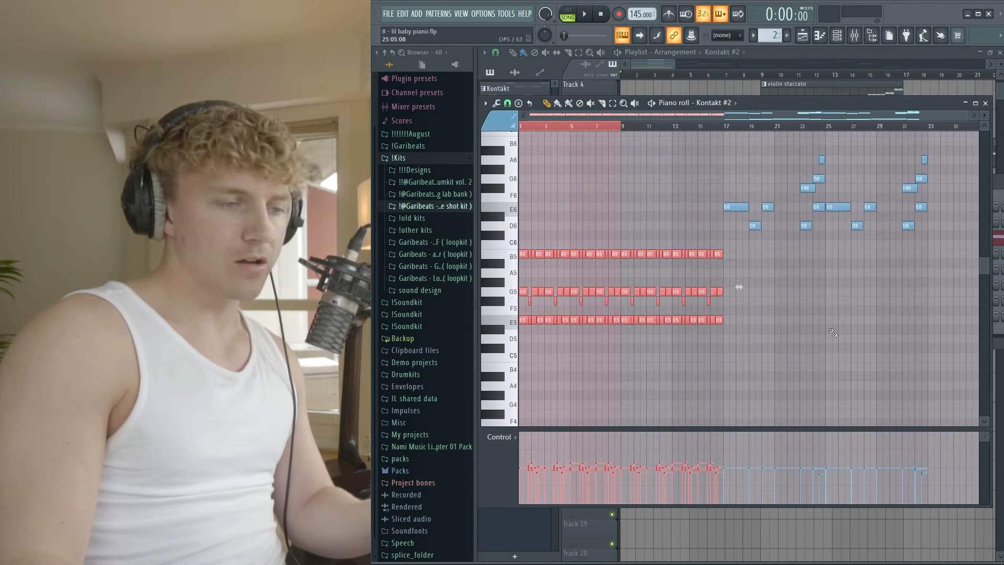
left_click_drag(758, 352, 535, 257)
left_click_drag(984, 251, 983, 148)
scroll(772, 171, "down", 10)
scroll(705, 308, "up", 3)
scroll(628, 288, "down", 3)
scroll(554, 274, "up", 3)
scroll(576, 230, "down", 1)
left_click_drag(582, 231, 489, 137)
scroll(554, 134, "up", 3)
left_click_drag(702, 363, 414, 214)
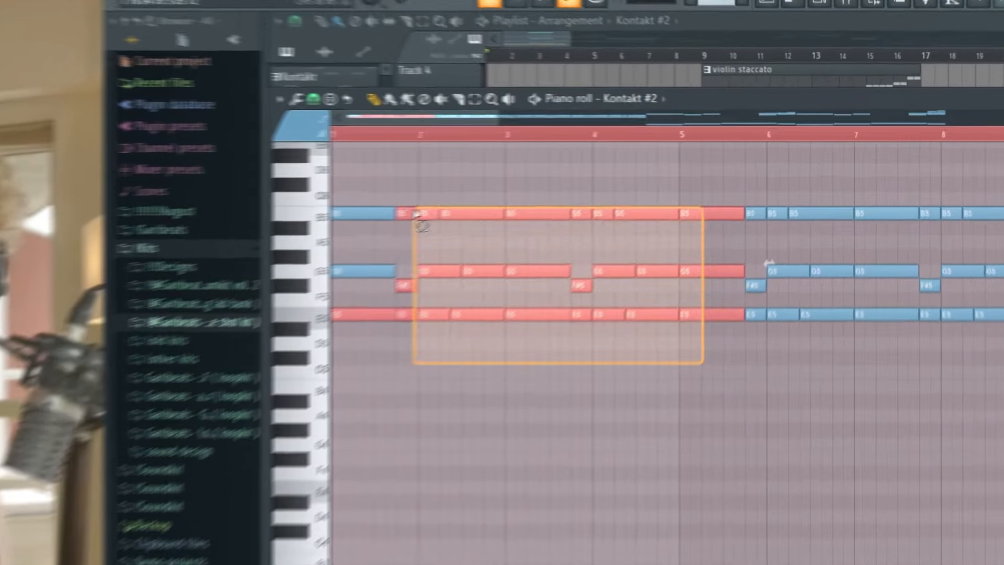
Examine the opening E5, G5 and B5 chord and its F#5 variation by selecting the note groups in the first bars.
left_click(487, 385, "ctrl")
left_click_drag(364, 333, 347, 151)
scroll(315, 281, "up", 1)
scroll(240, 309, "up", 5)
scroll(462, 420, "down", 2)
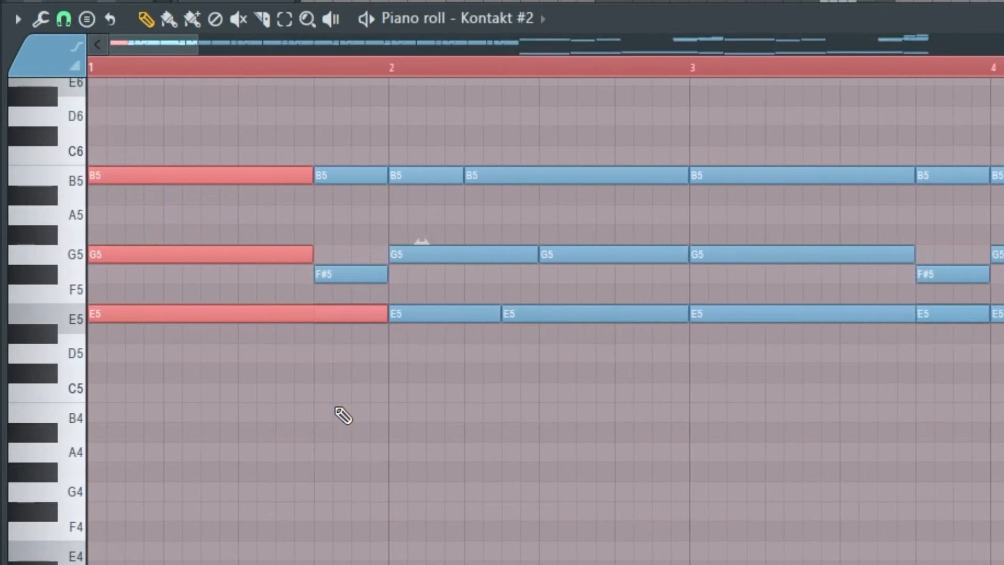
left_click(456, 368, "ctrl")
left_click_drag(150, 320, 180, 175)
left_click_drag(353, 368, 346, 169)
left_click(181, 278, "ctrl")
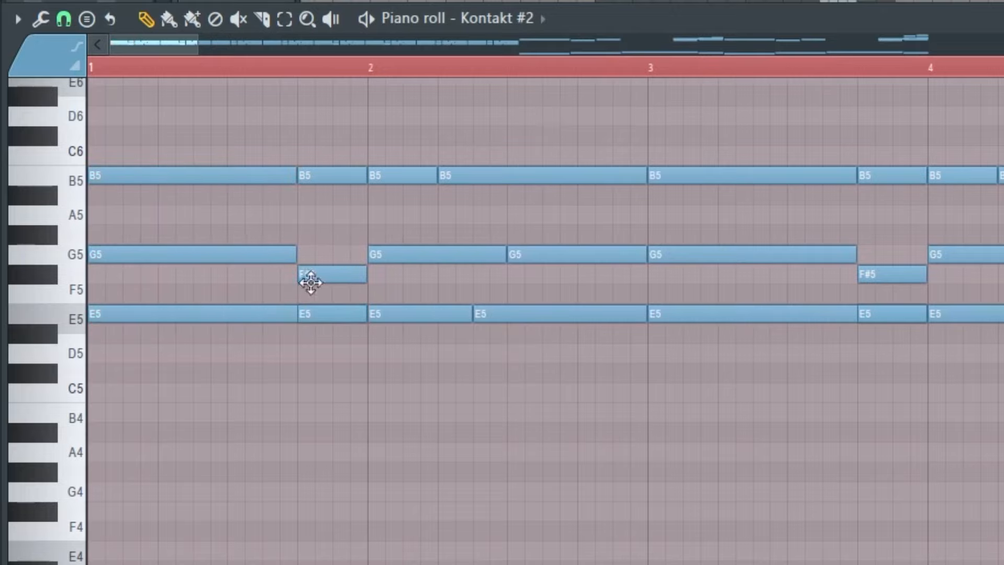
left_click_drag(431, 357, 406, 127)
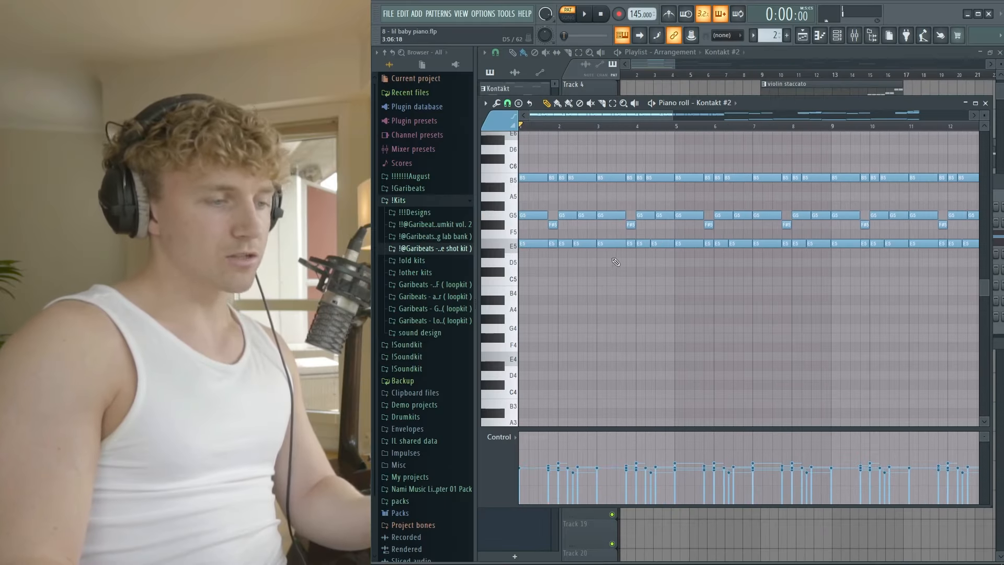
Move the high melody notes so they start at bar 33, apart from the bass notes.
left_click_drag(633, 253, 523, 219)
scroll(523, 218, "down", 4)
left_click_drag(819, 257, 518, 164)
left_click(791, 308, "ctrl")
scroll(791, 309, "down", 5)
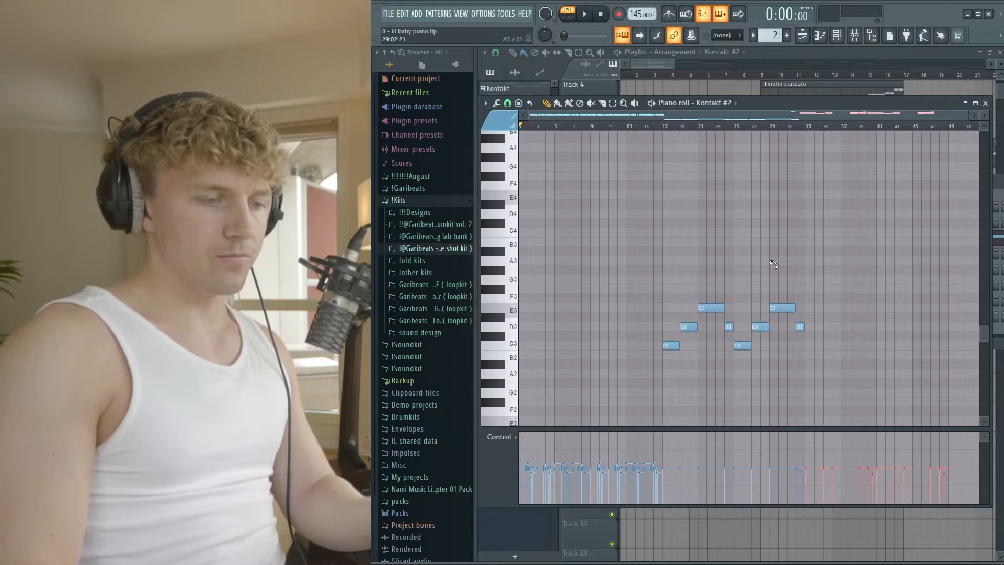
scroll(701, 240, "up", 3)
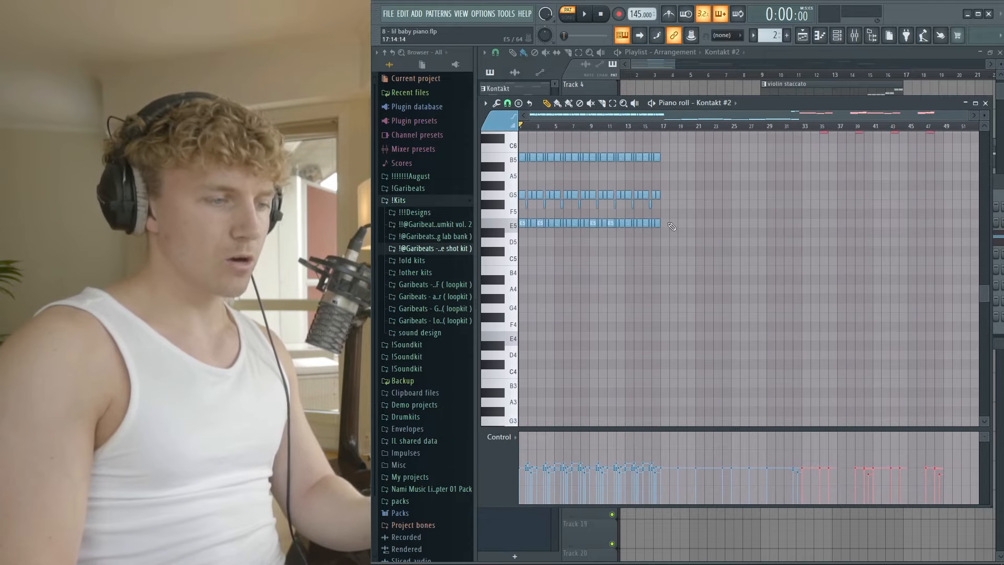
Play the C3, D3 and E3 bass line from bar 17.
left_click_drag(697, 234, 595, 124)
scroll(677, 199, "down", 7)
scroll(701, 209, "up", 4)
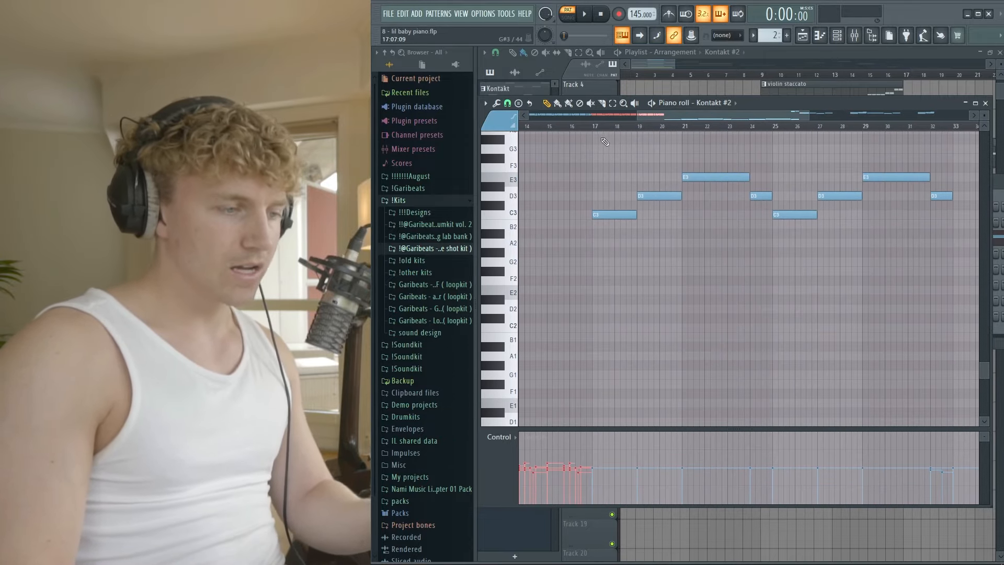
left_click_drag(686, 228, 589, 134)
left_click(702, 267, "ctrl")
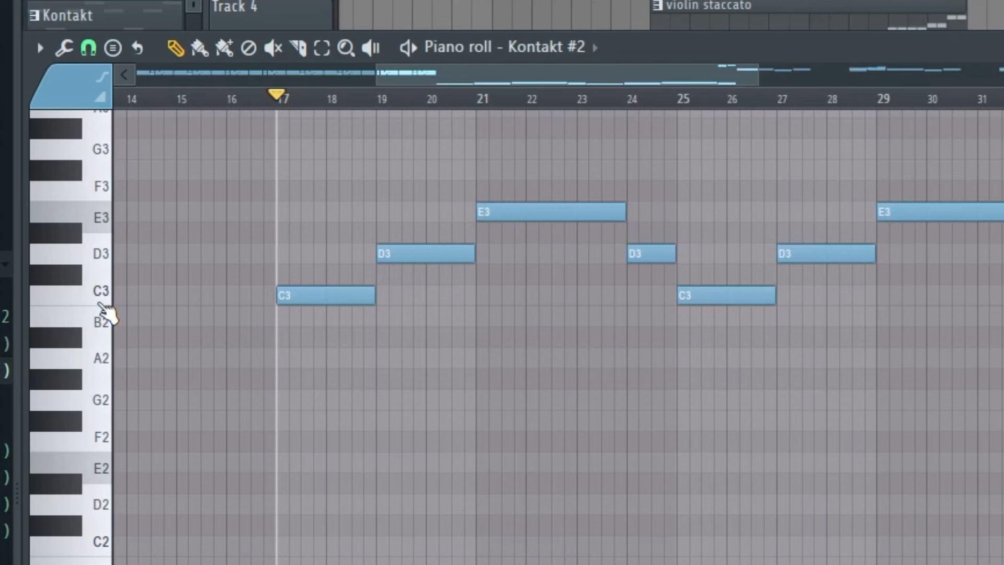
scroll(445, 442, "up", 3)
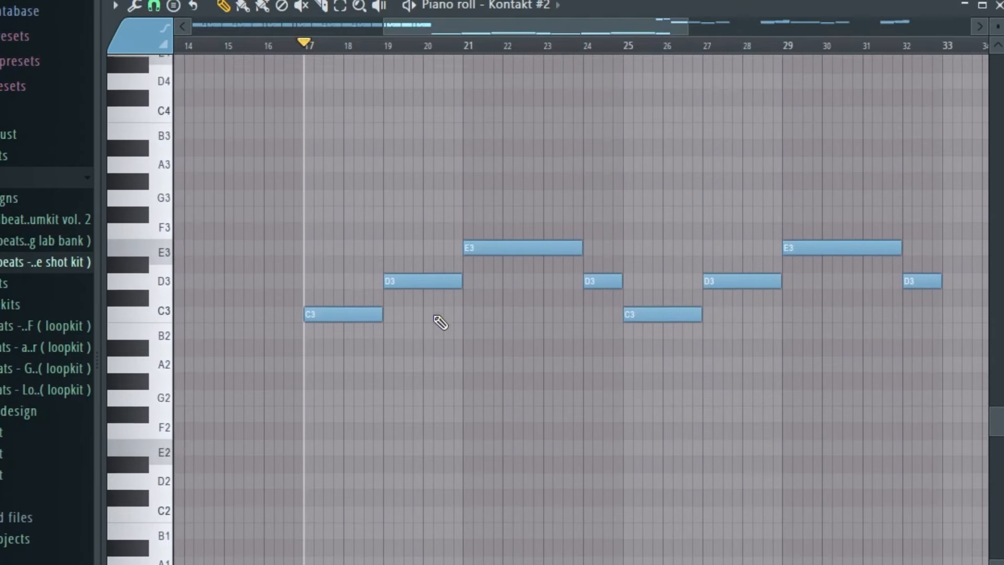
scroll(438, 539, "up", 3)
left_click_drag(581, 348, 601, 484)
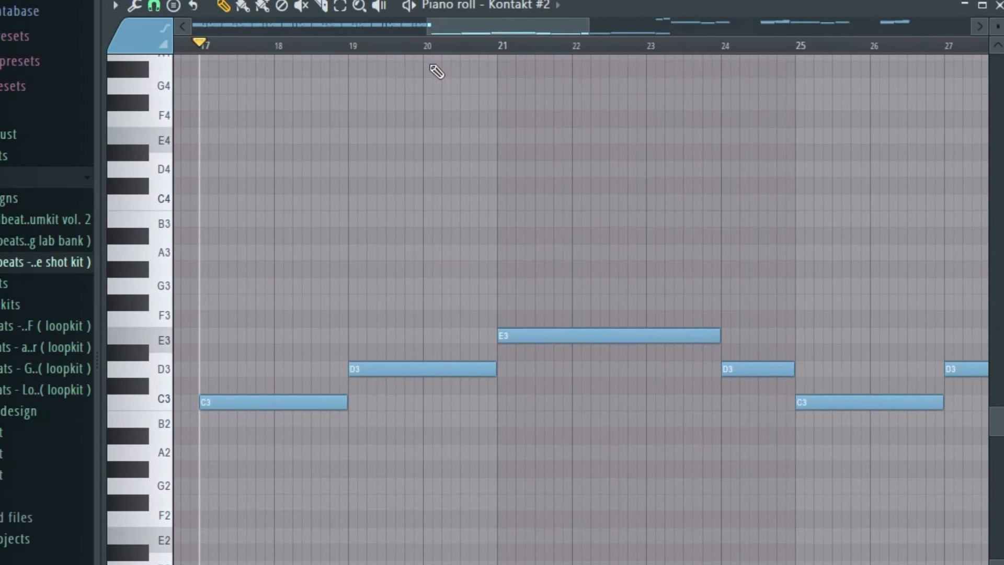
key("space")
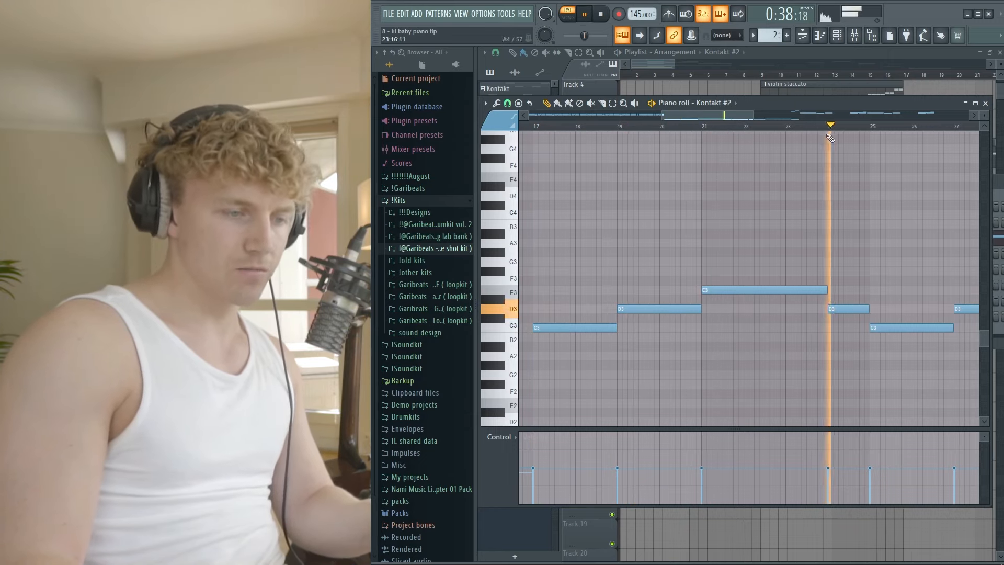
Move the whole bass line so it starts at bar 1 beneath the chords.
left_click_drag(748, 349, 665, 314)
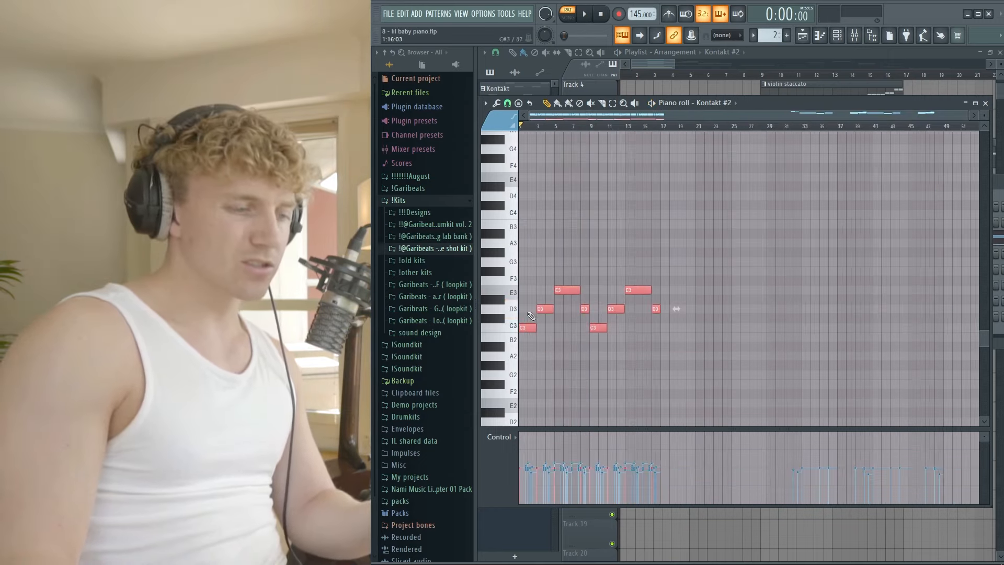
scroll(649, 298, "up", 2)
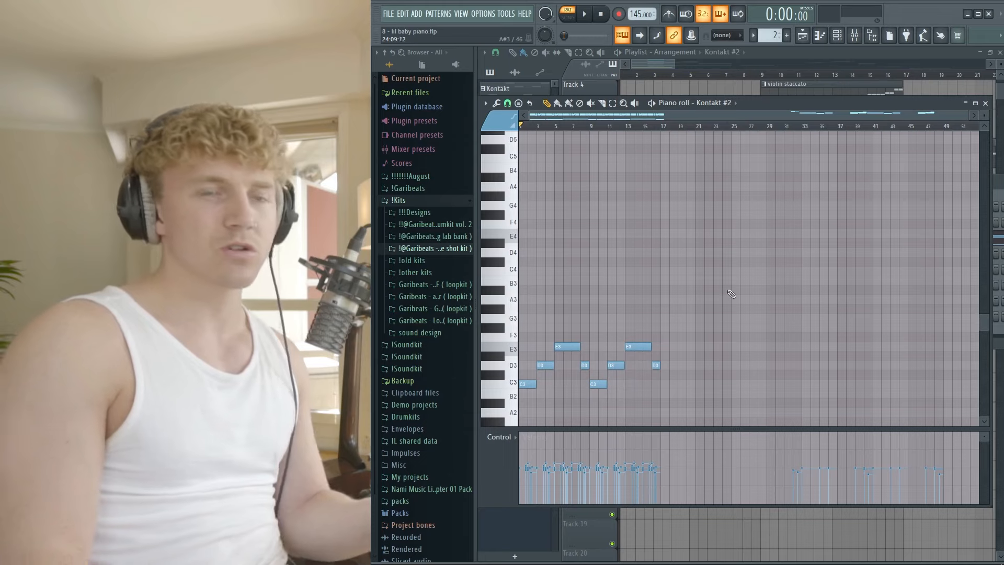
scroll(628, 291, "down", 1)
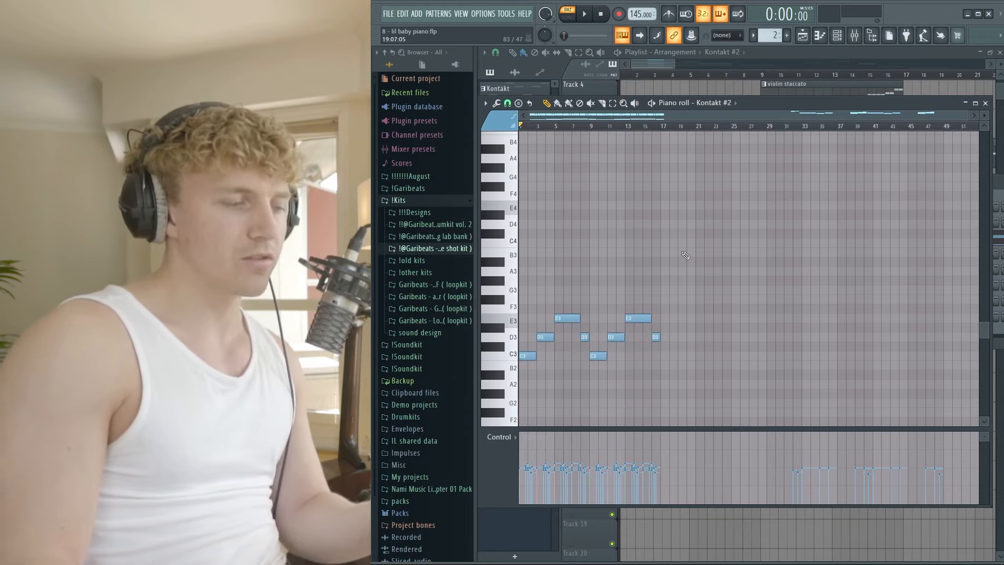
Move the melody back to start at bar 17 and pick out its phrase in bars 23 and 24.
left_click_drag(598, 222, 935, 363)
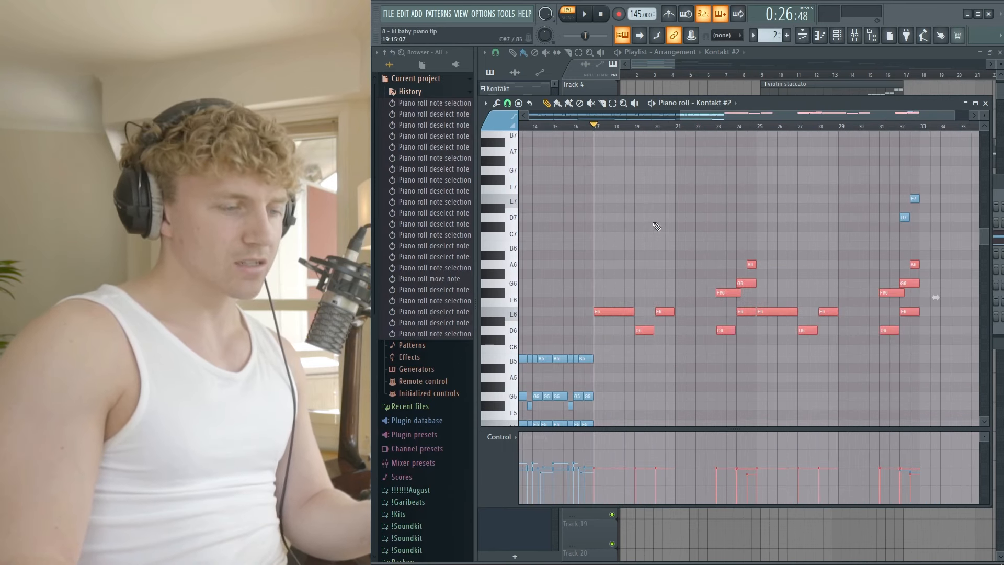
left_click(773, 201)
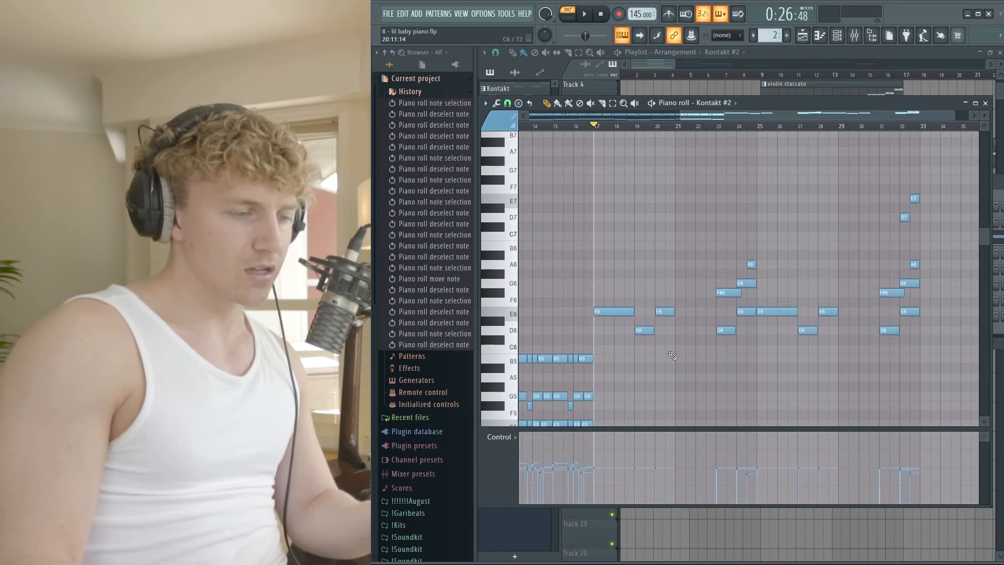
left_click_drag(673, 355, 601, 263)
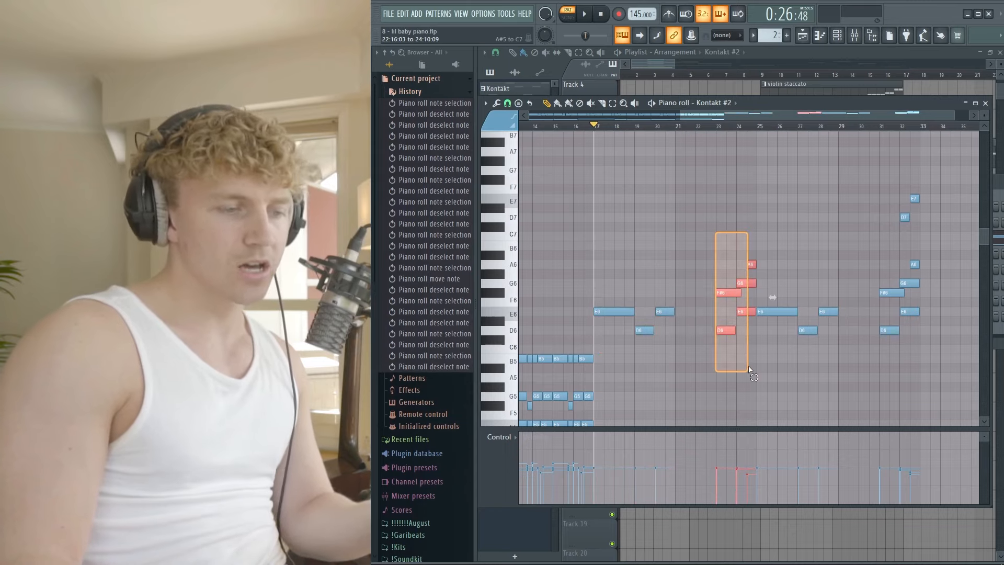
left_click(728, 200)
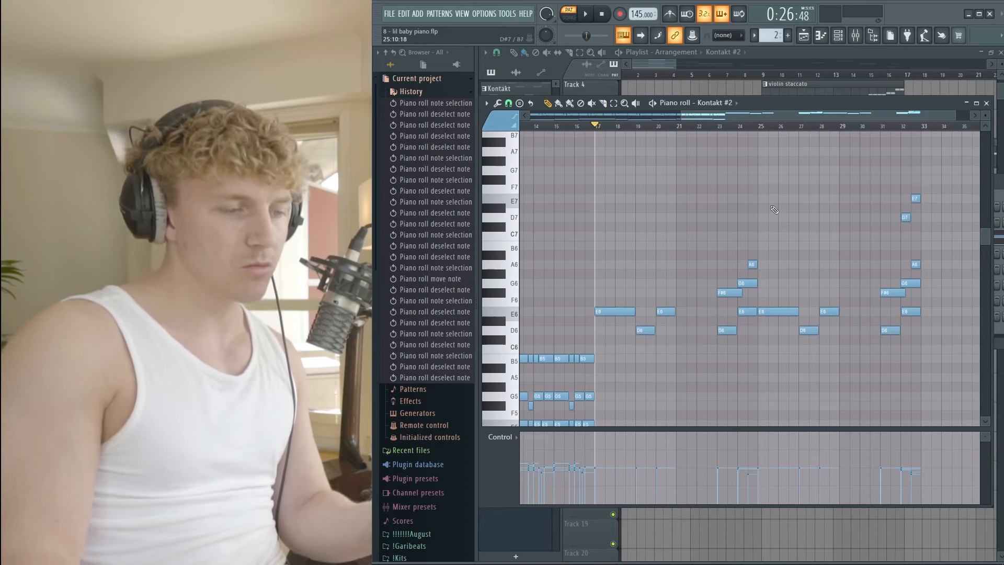
Play the E6 and D6 melody from bar 17 through its harmonized phrase at bar 23.
scroll(774, 209, "down", 3)
scroll(837, 293, "down", 1)
left_click_drag(662, 380, 494, 261)
left_click(934, 328, "ctrl")
scroll(944, 330, "up", 2)
scroll(889, 313, "up", 3)
key("space")
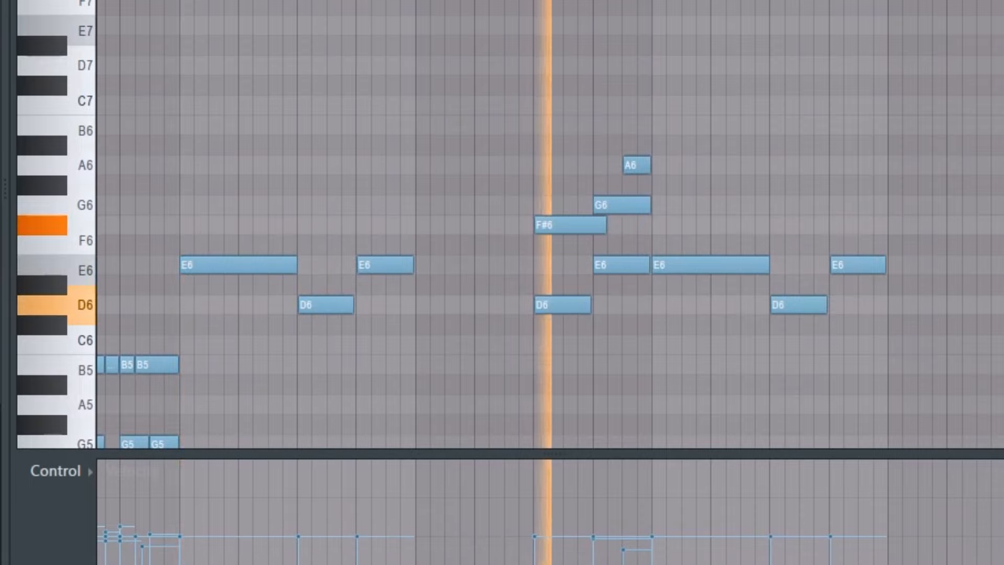
Examine the melody's closing phrase, select its D7 and E7 notes in bar 32, and play from bar 31.
scroll(528, 42, "down", 4)
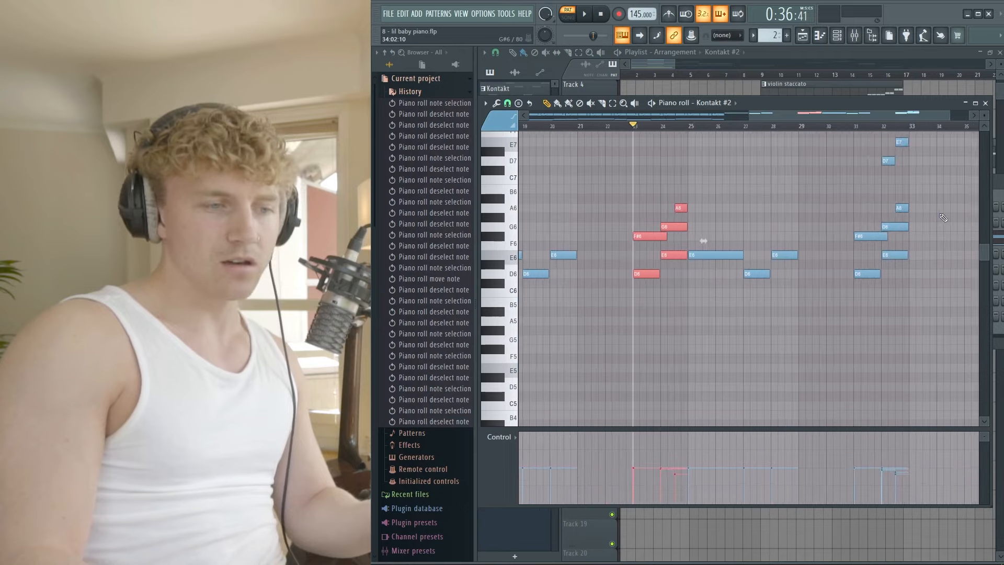
scroll(882, 214, "left", 5)
scroll(882, 214, "down", 8)
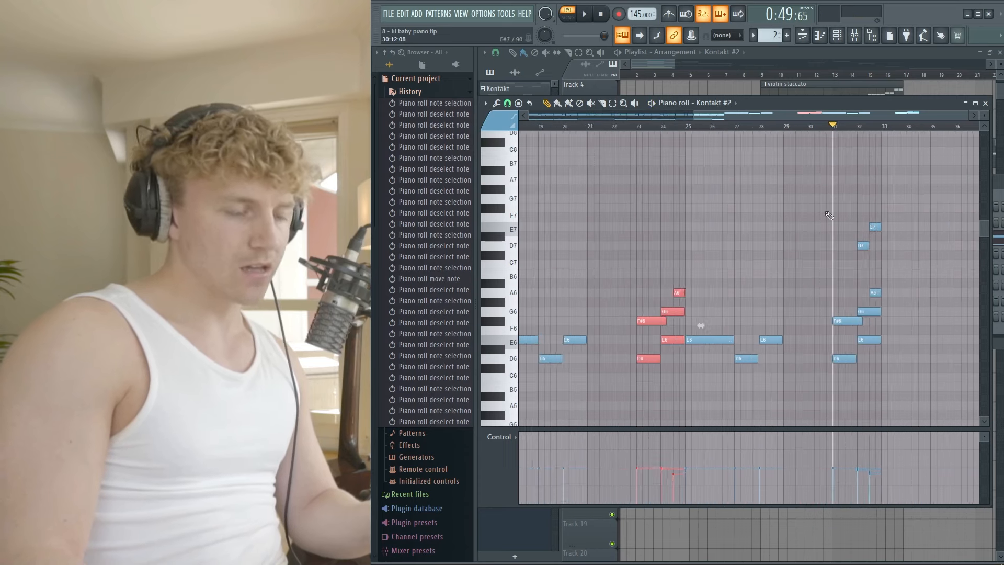
scroll(941, 266, "left", 4)
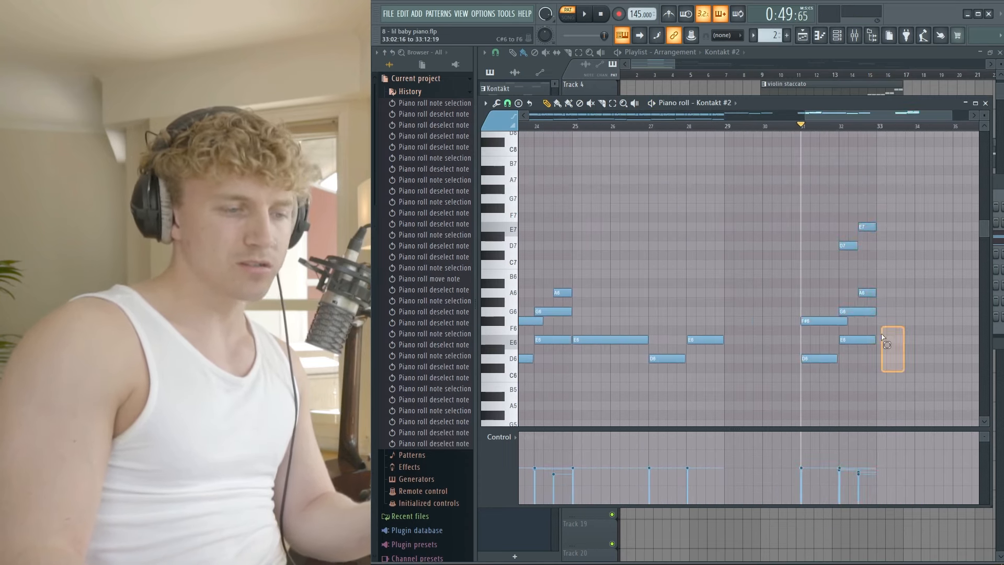
scroll(915, 265, "up", 3)
left_click_drag(744, 215, 844, 253)
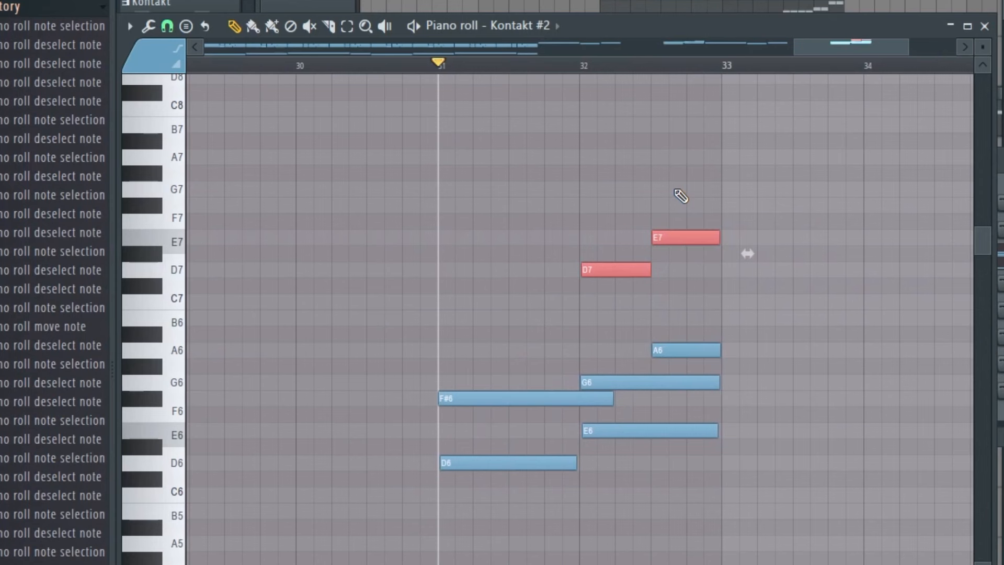
key("space")
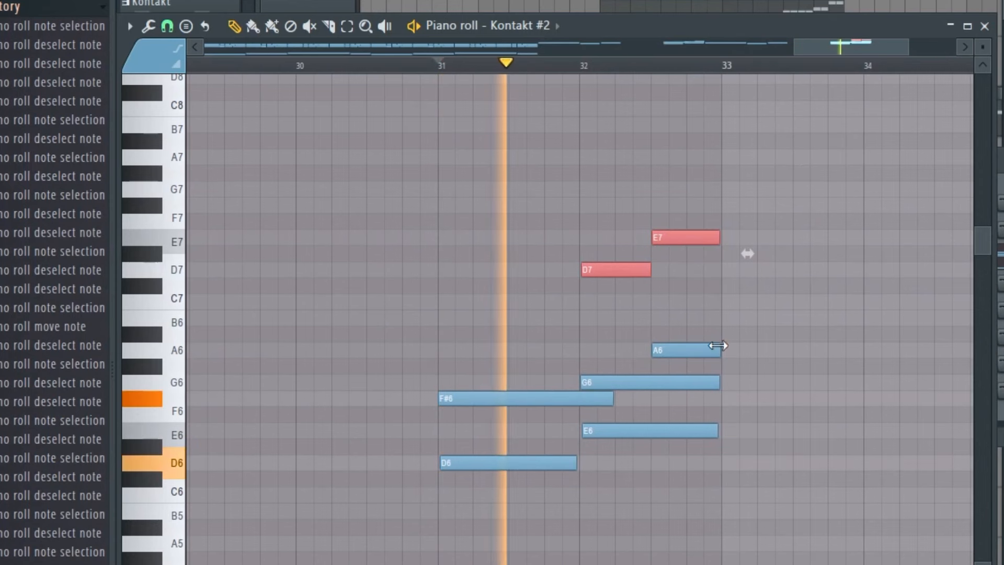
Move the entire melody so it starts at bar 1 above the chords, and clear the selection.
scroll(683, 379, "down", 3)
scroll(686, 387, "down", 4)
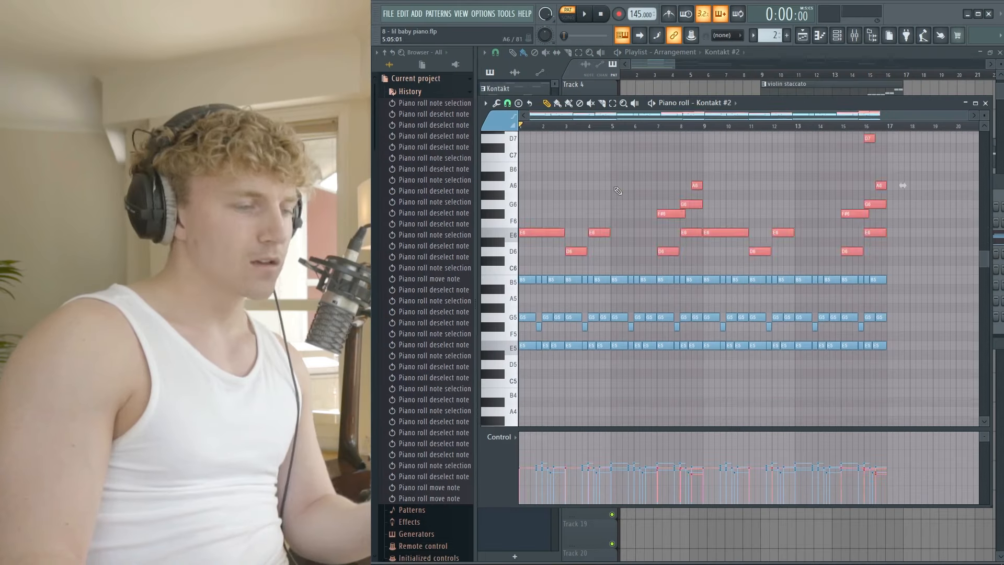
left_click(623, 186)
Review the layered bass, chord and melody notes, play them together from bar 1, and stop playback.
scroll(623, 186, "up", 3)
scroll(623, 186, "down", 3)
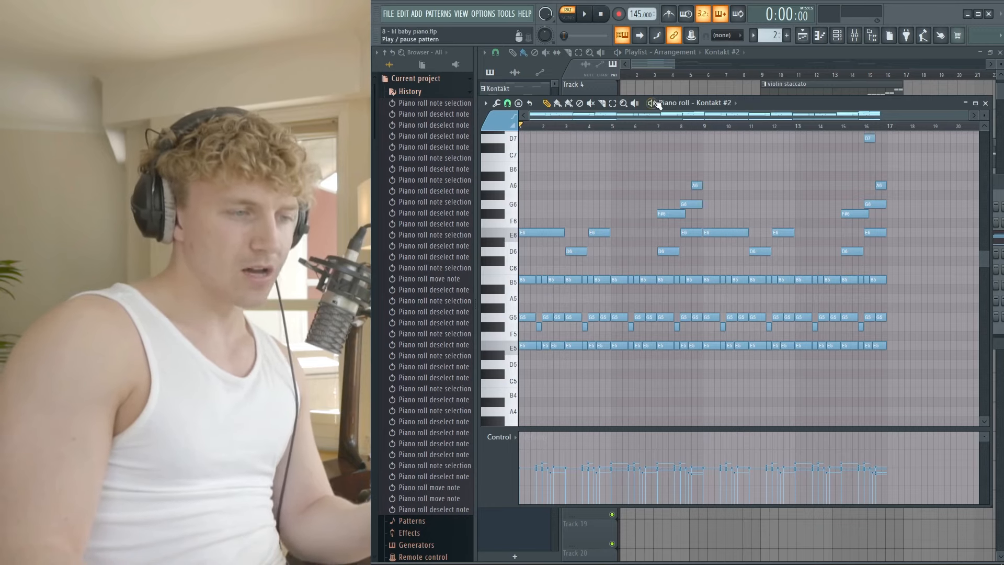
scroll(723, 189, "down", 3)
scroll(723, 189, "down", 7)
scroll(723, 190, "up", 10)
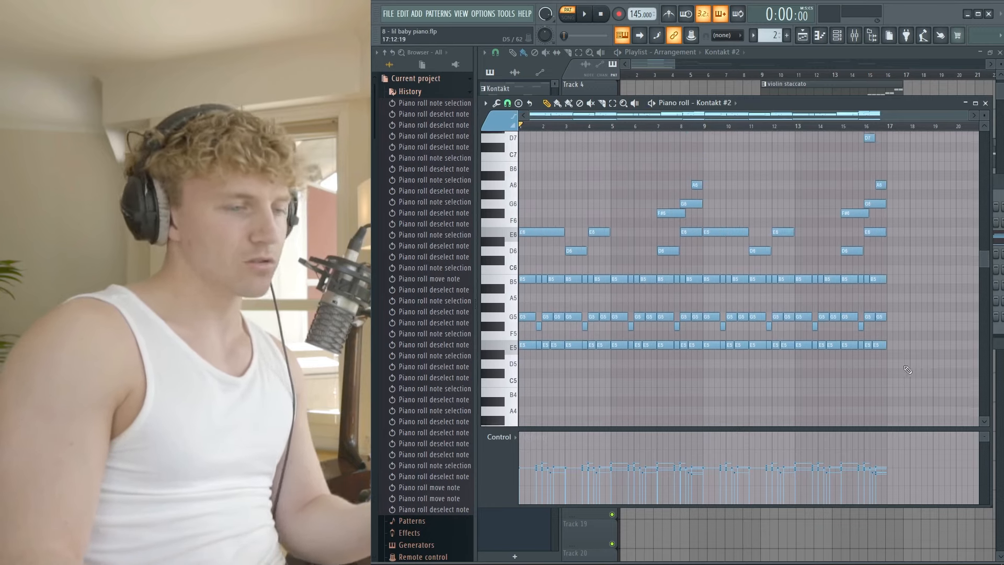
left_click_drag(896, 364, 478, 292)
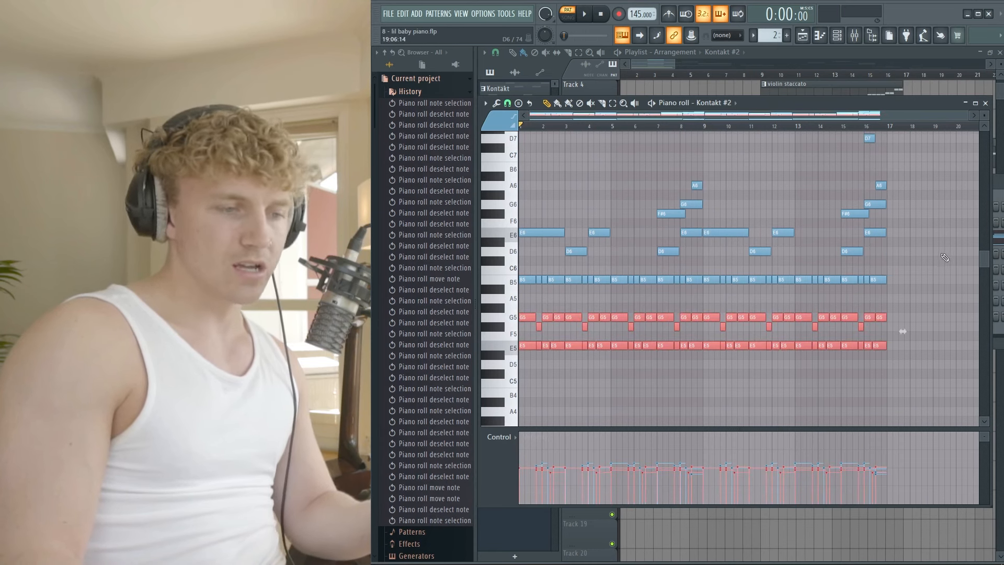
left_click_drag(945, 257, 519, 141)
left_click(622, 175, "ctrl")
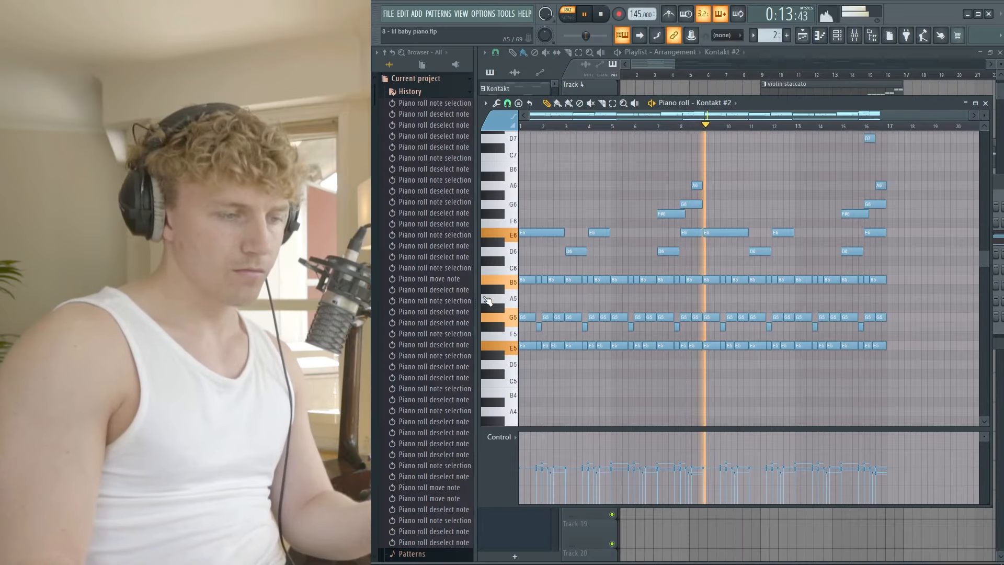
key("space")
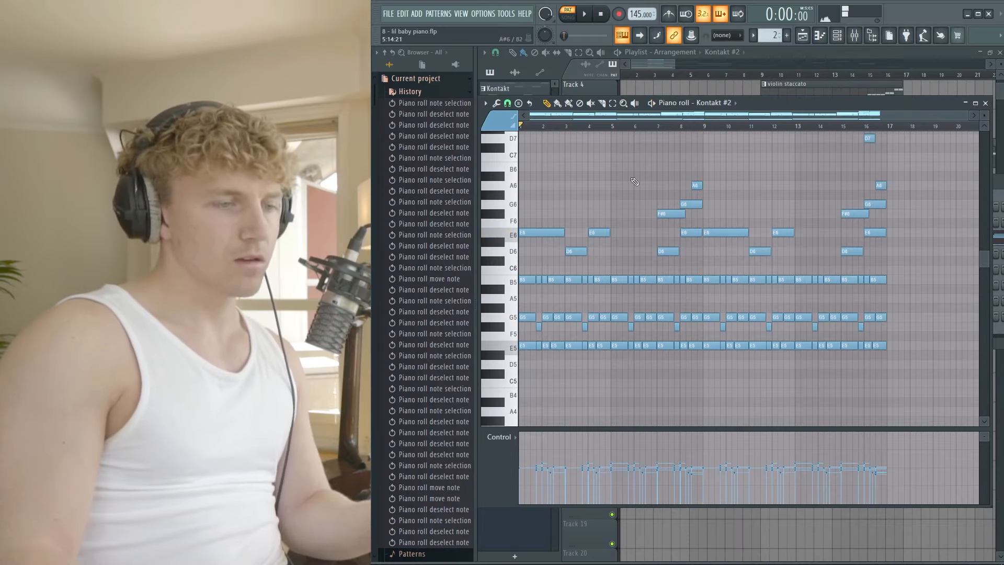
Close the Kontakt #2 piano roll and channel rack, and open the Kontakt pattern's piano roll to play its notes.
left_click(985, 103)
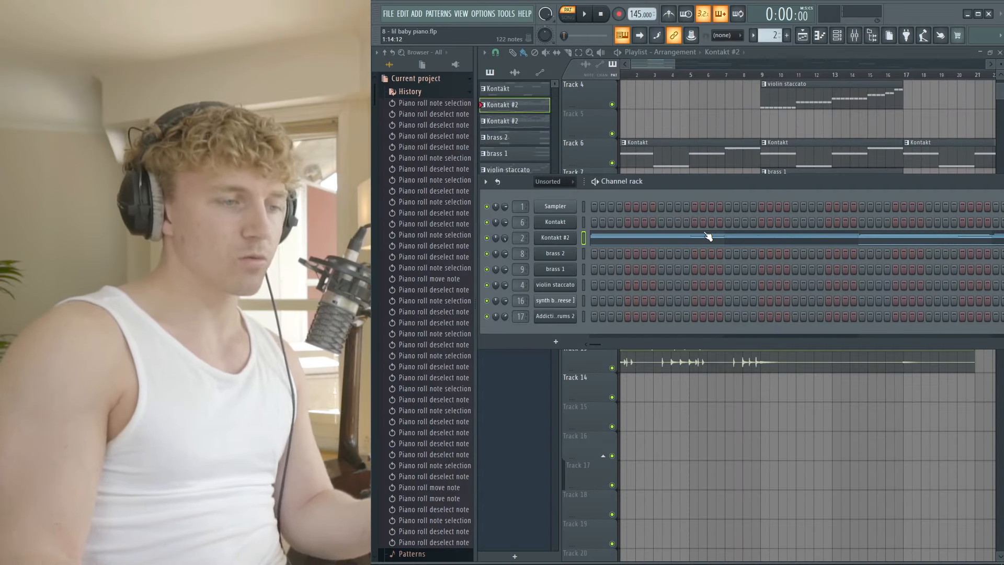
key("F6")
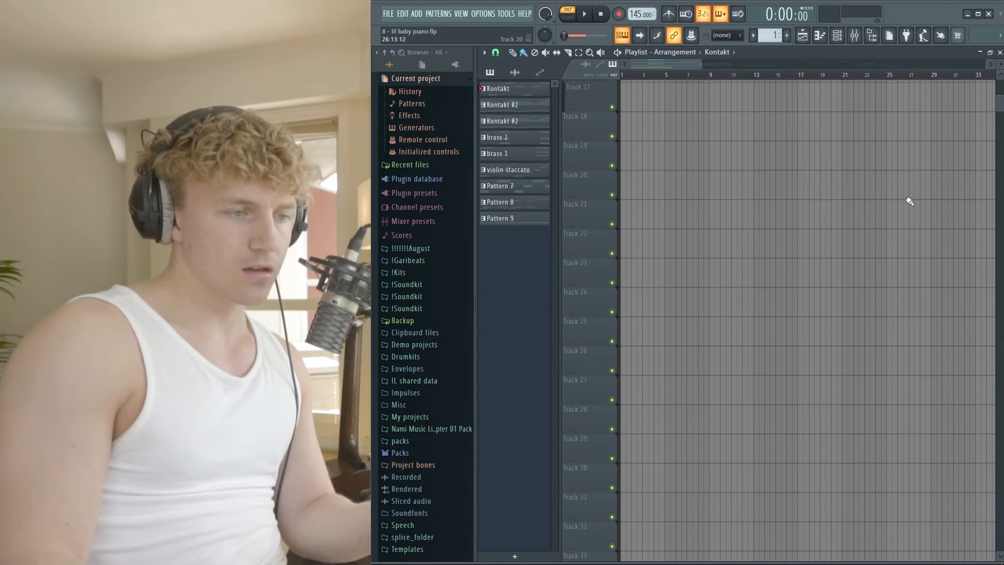
scroll(851, 202, "up", 5)
scroll(660, 166, "up", 4)
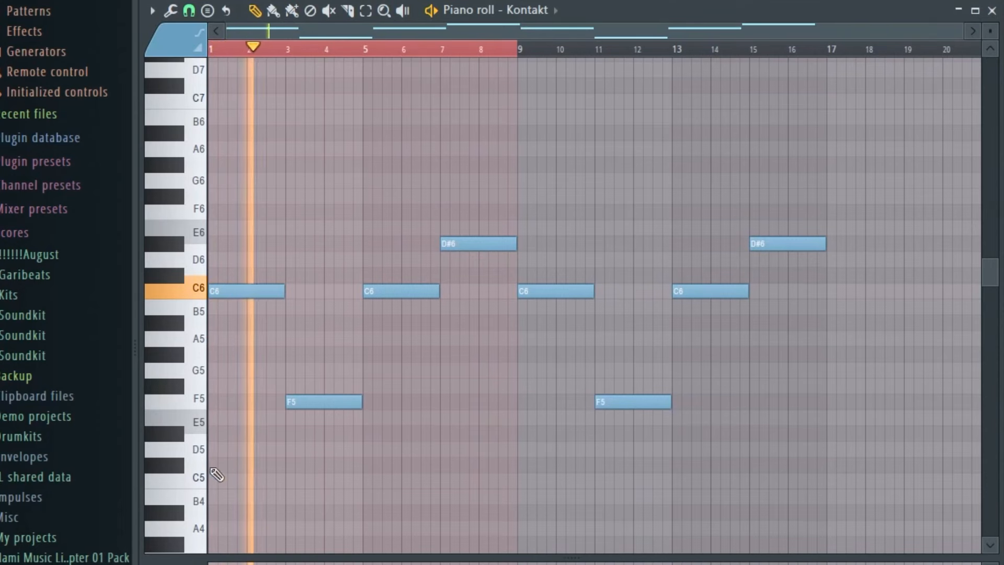
scroll(222, 426, "up", 2)
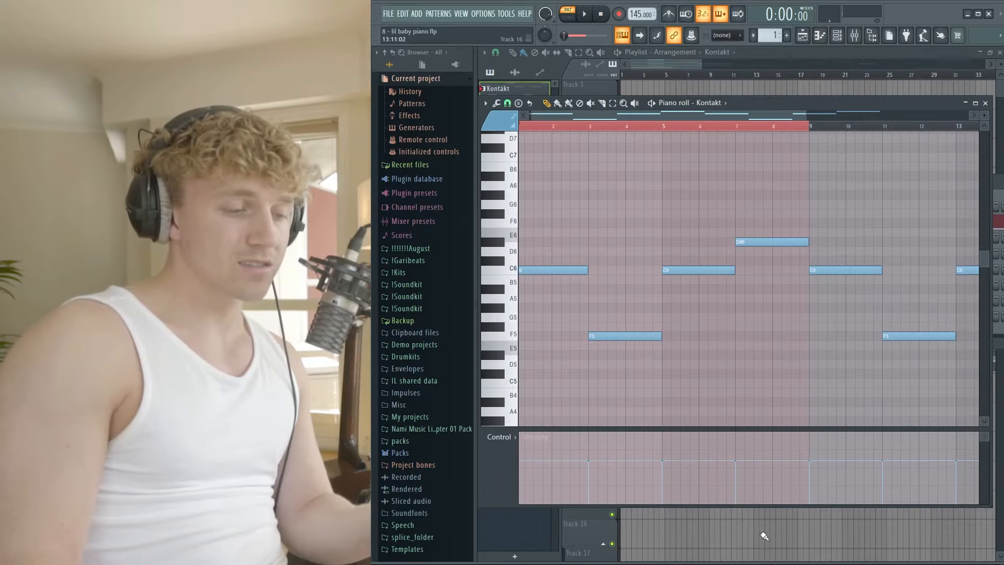
Close the Kontakt piano roll, solo Tracks 10 and 6 in the playlist, and play both from bar 1.
left_click(764, 535)
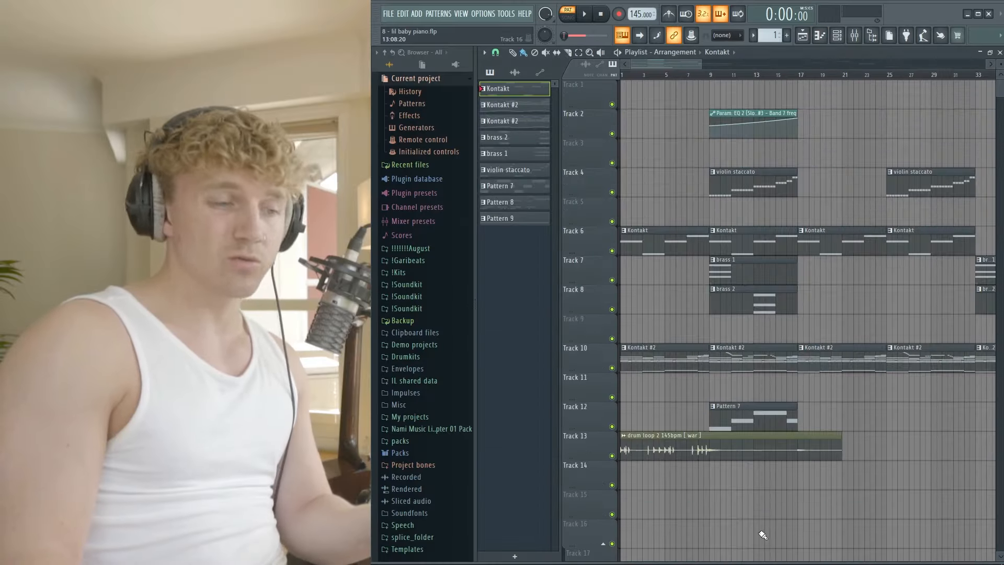
scroll(669, 264, "down", 2)
scroll(643, 261, "up", 2)
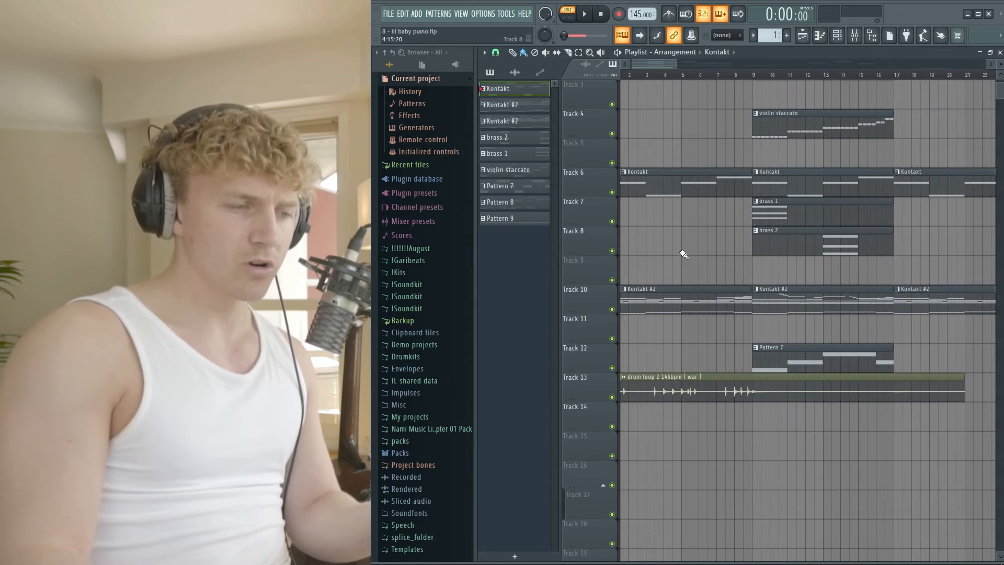
scroll(627, 243, "down", 3)
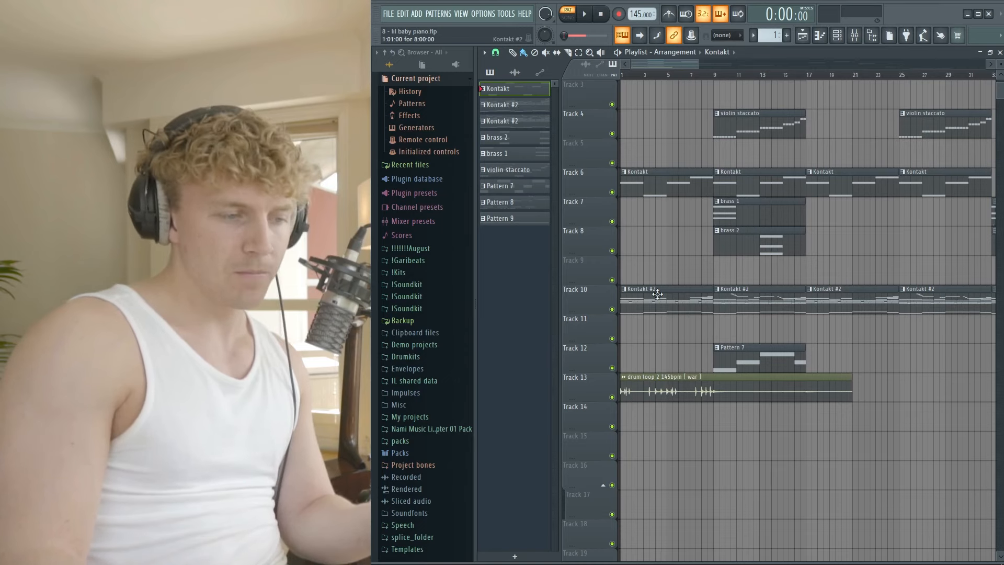
left_click(612, 309, "ctrl")
scroll(619, 315, "up", 2)
left_click(612, 193)
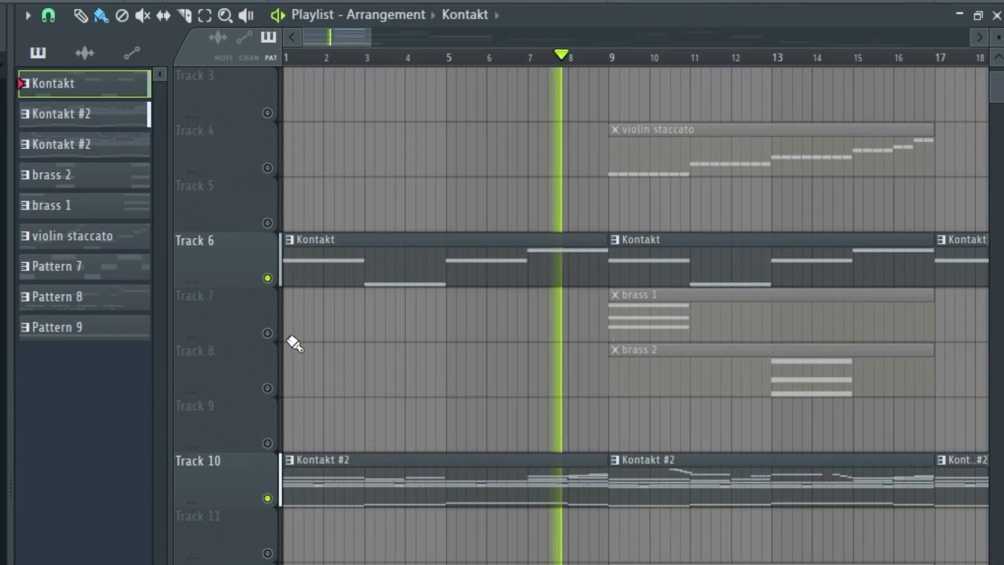
key("space")
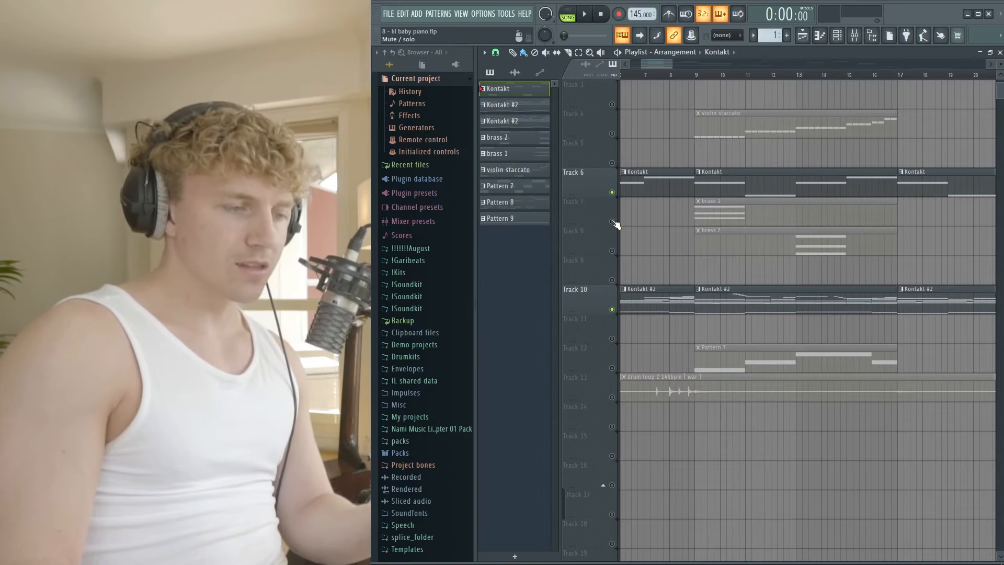
Solo the brass 1 track, set the playback position to bar 9, and open the brass 1 notes in the piano roll.
right_click(613, 222)
left_click(688, 76)
double_click(755, 210)
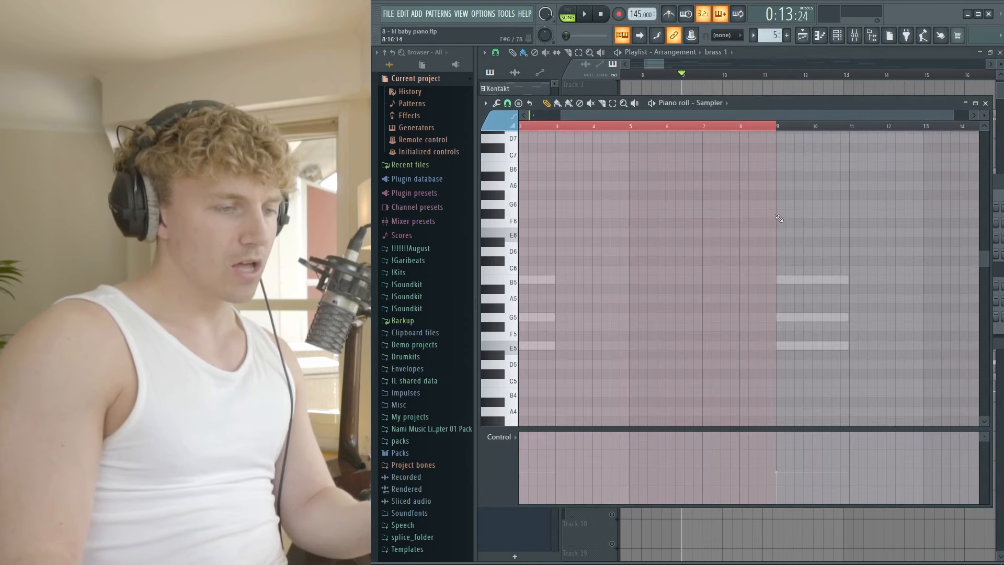
scroll(680, 269, "down", 3)
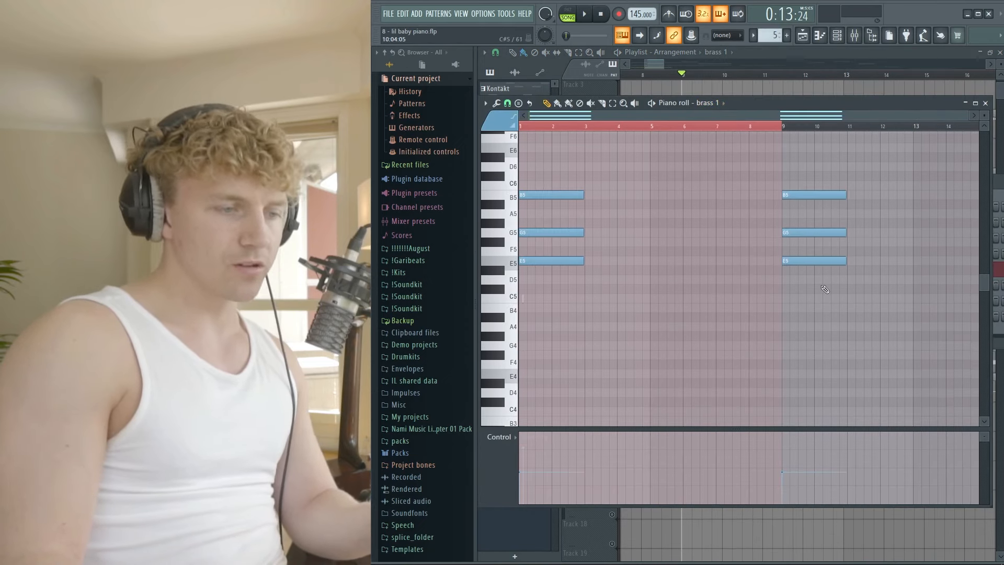
Select the E5, G5 and B5 notes of the first brass 1 chord in bars 1 to 2.
left_click_drag(726, 284, 832, 182, "ctrl")
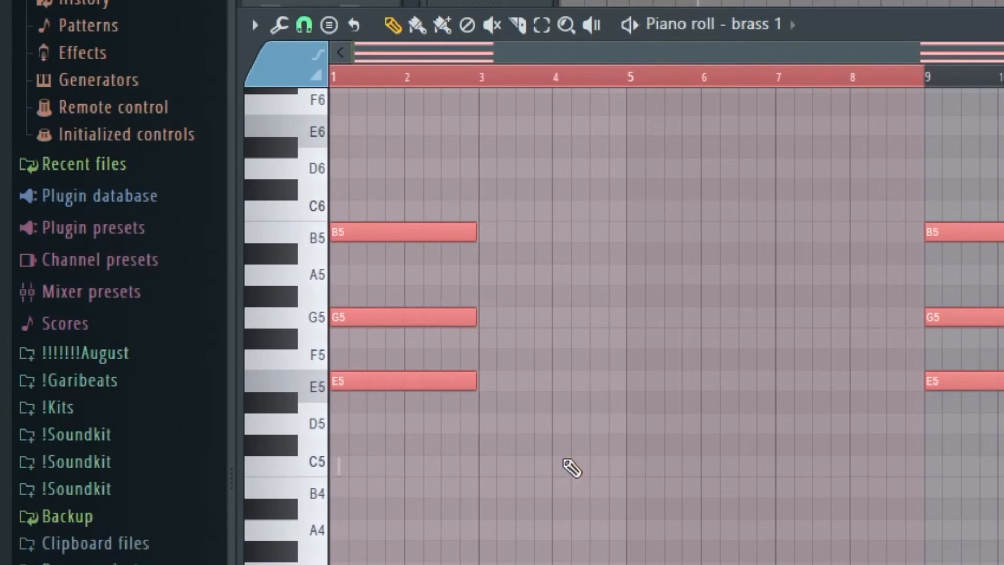
left_click_drag(560, 486, 301, 173, "ctrl")
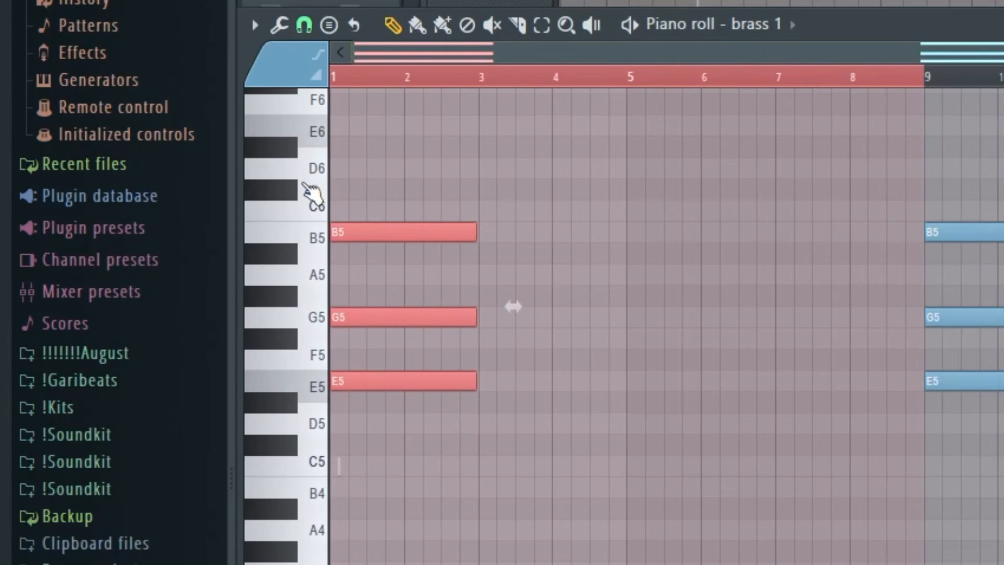
left_click_drag(467, 450, 295, 255, "ctrl")
left_click_drag(530, 483, 267, 48, "ctrl")
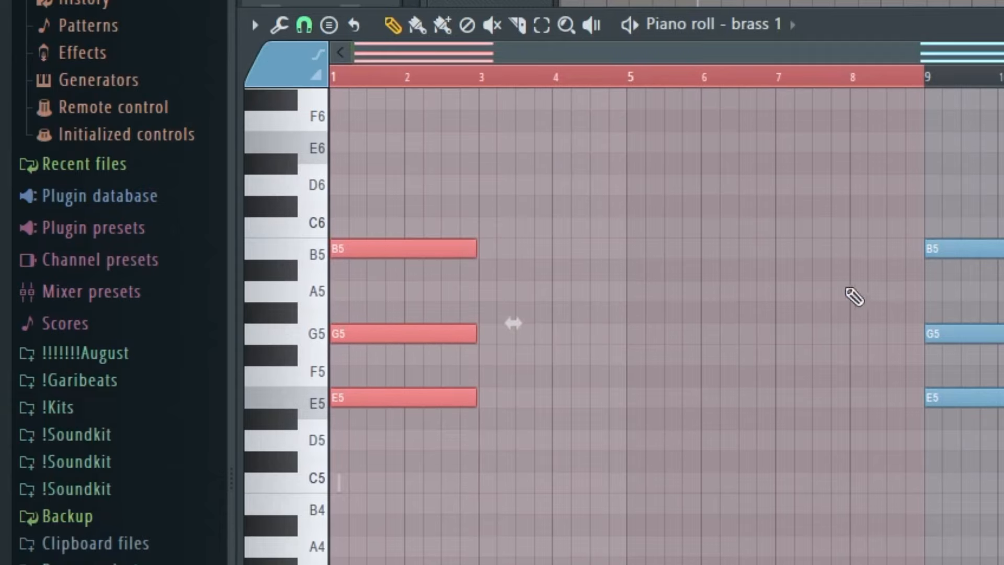
Close the piano roll, play brass 1 alone, solo brass 2 and play it from bar 13, and stop playback.
right_click(821, 3)
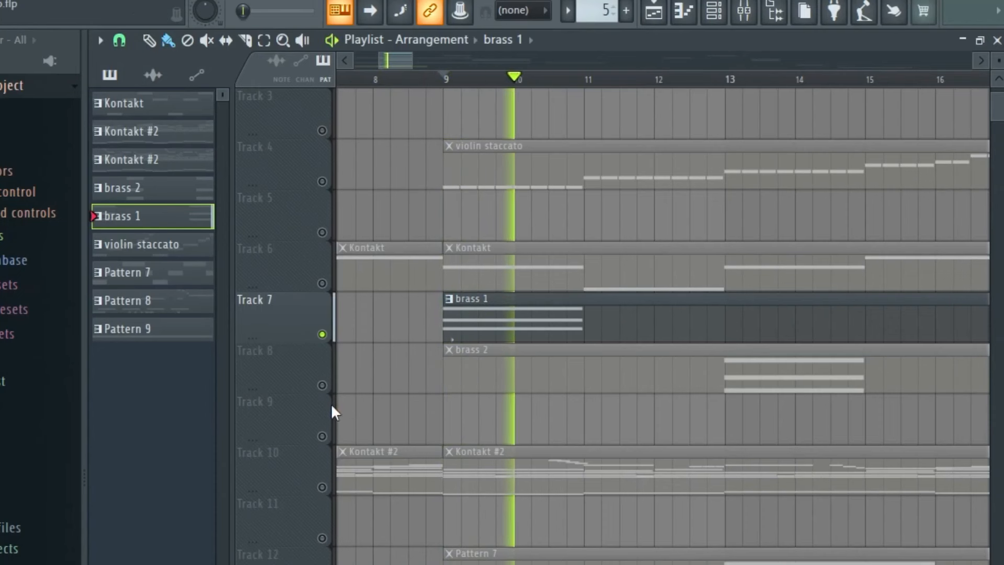
right_click(323, 385)
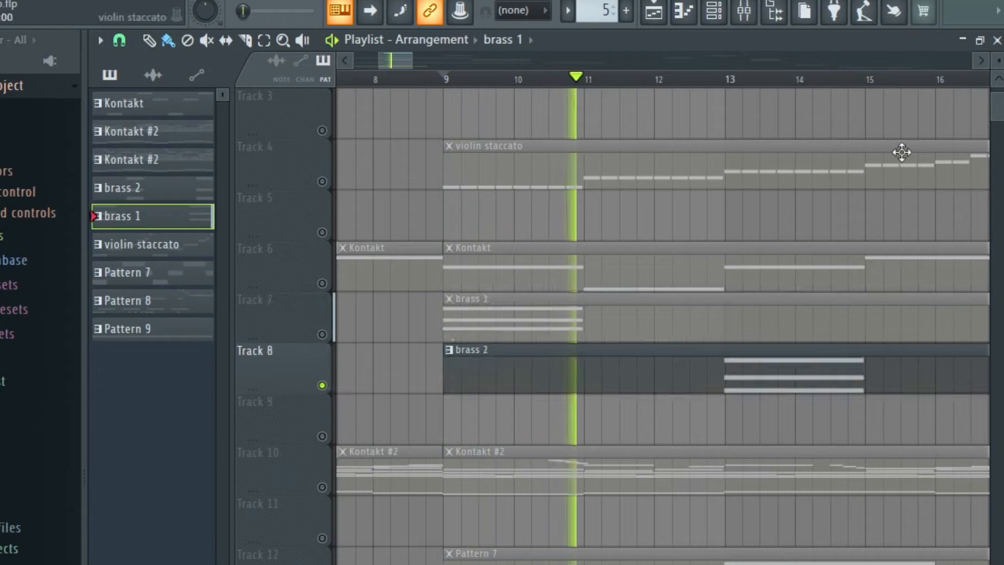
left_click(729, 80)
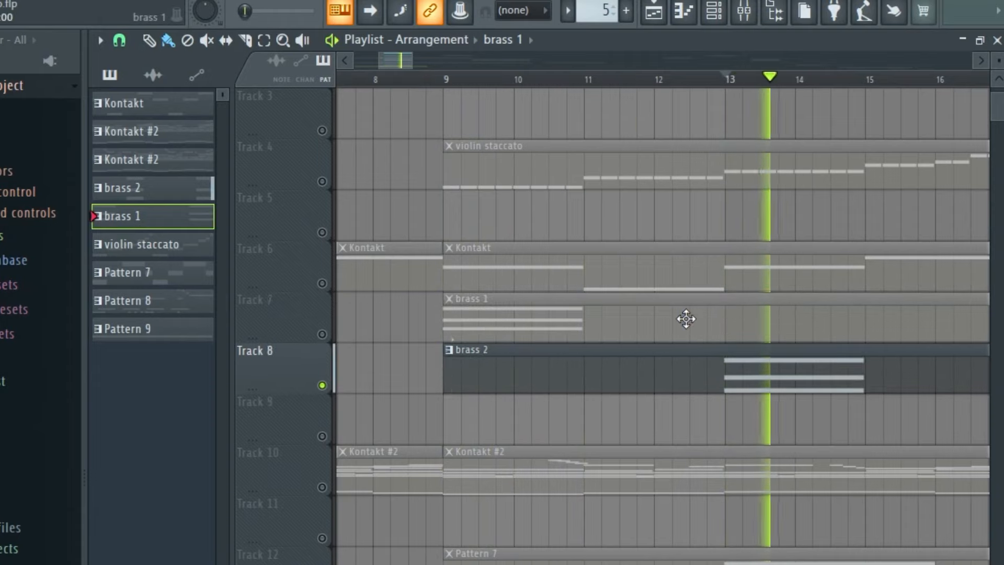
key("space")
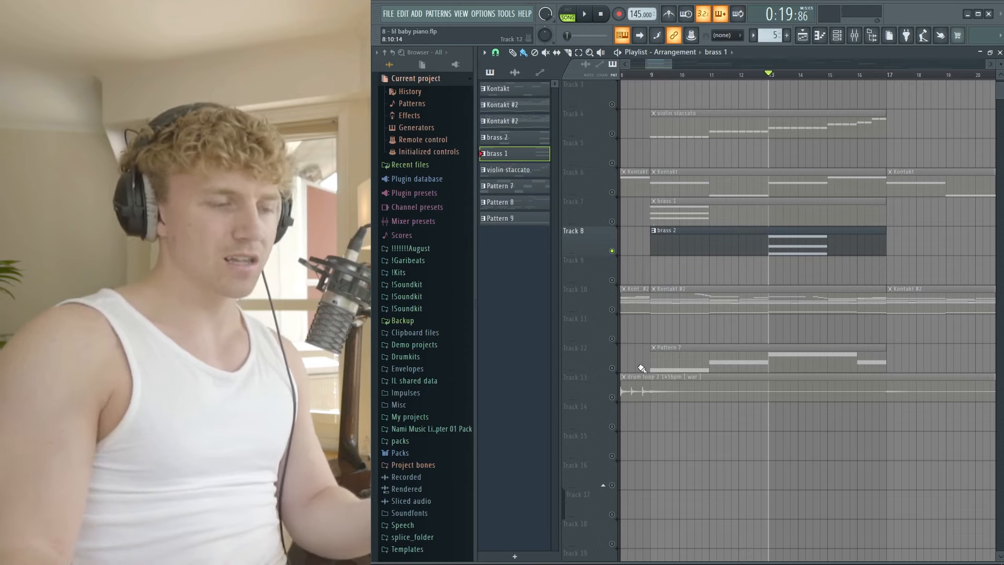
Solo Track 12, play Pattern 7's synth bass notes from bar 9 in the piano roll, and close it.
right_click(613, 368)
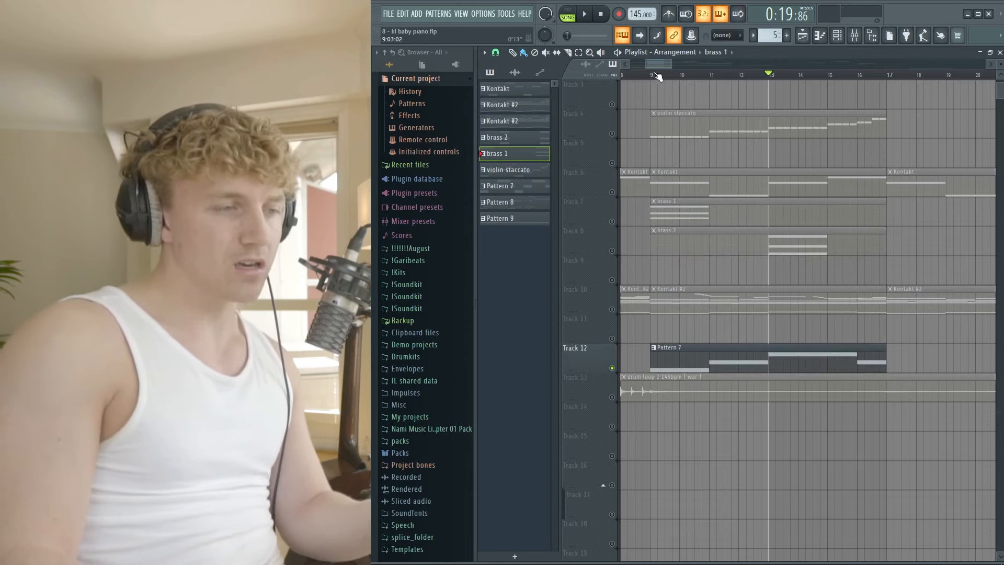
double_click(719, 351)
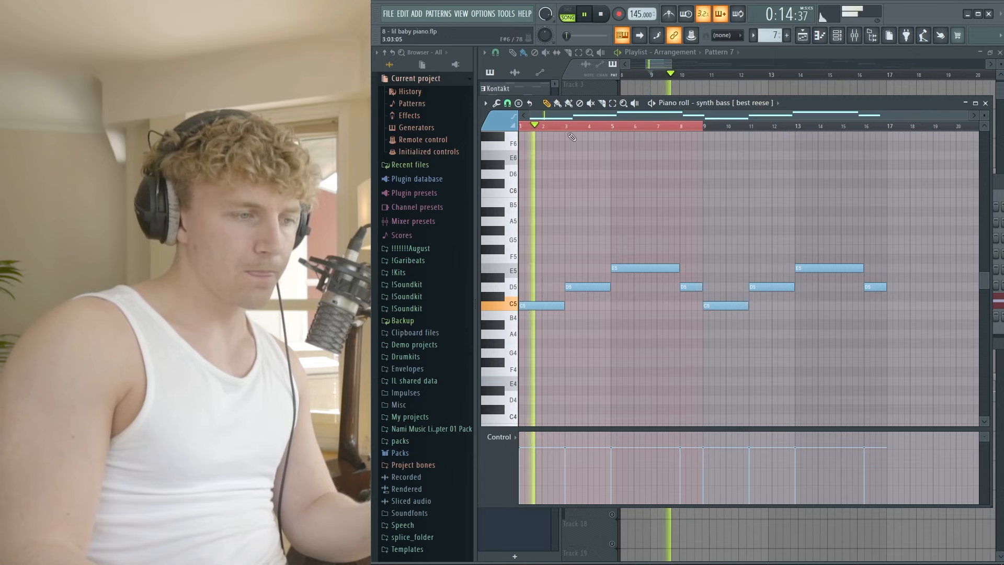
key("space")
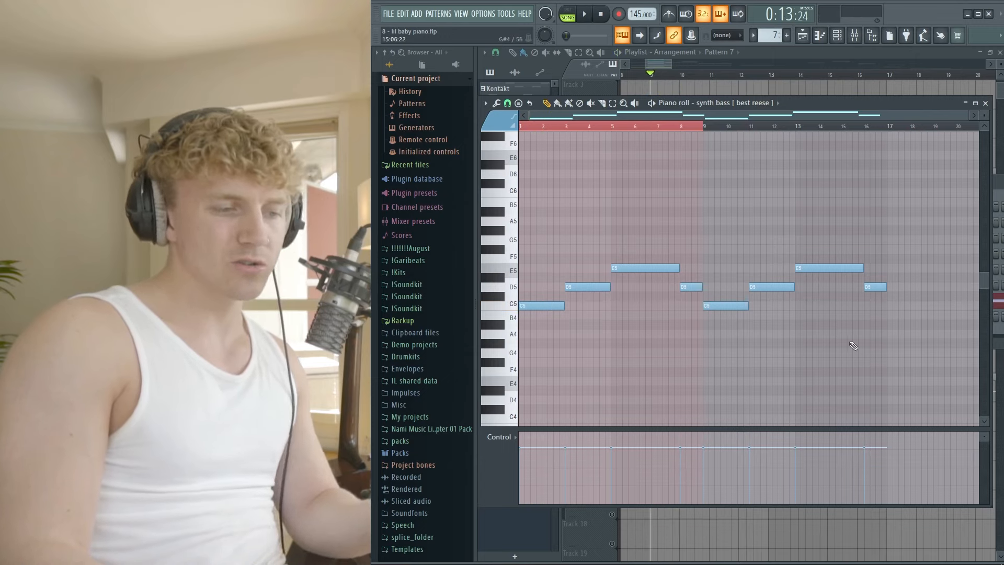
left_click_drag(853, 346, 519, 208)
right_click(864, 550)
Open the violin staccato pattern in the piano roll, play its rising notes, and select the opening run of B5 notes.
scroll(715, 129, "up", 2)
double_click(715, 129)
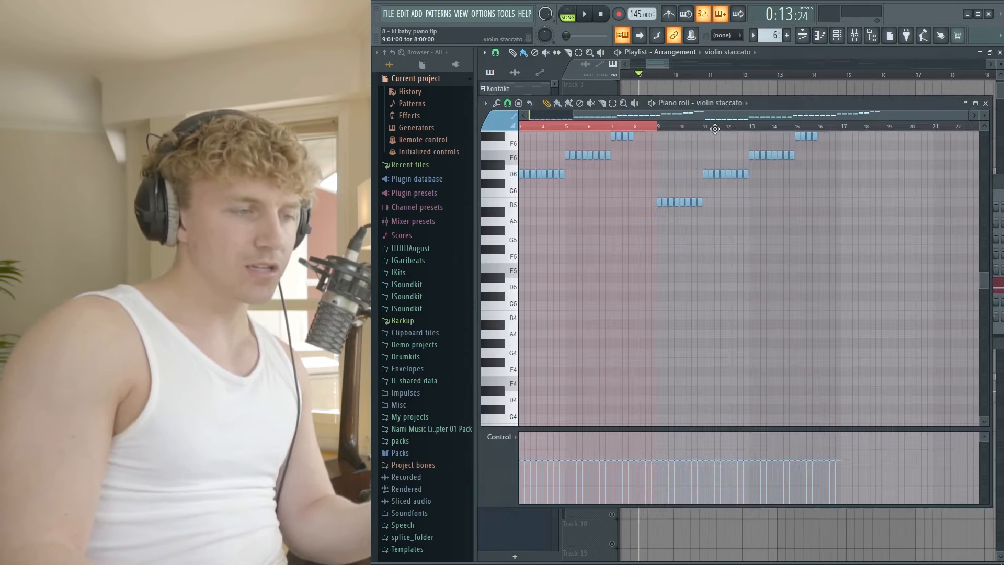
scroll(568, 228, "up", 1)
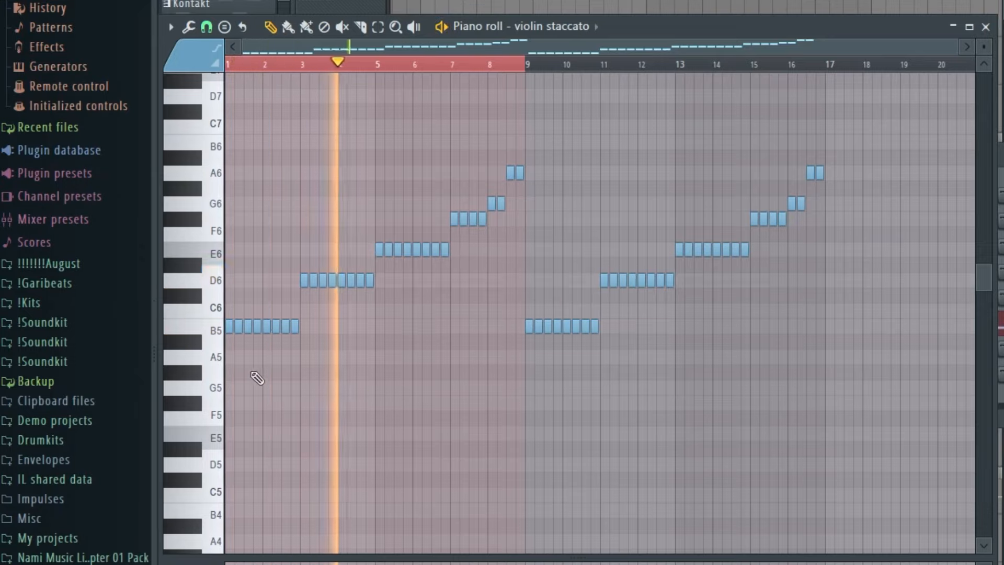
scroll(277, 371, "up", 3)
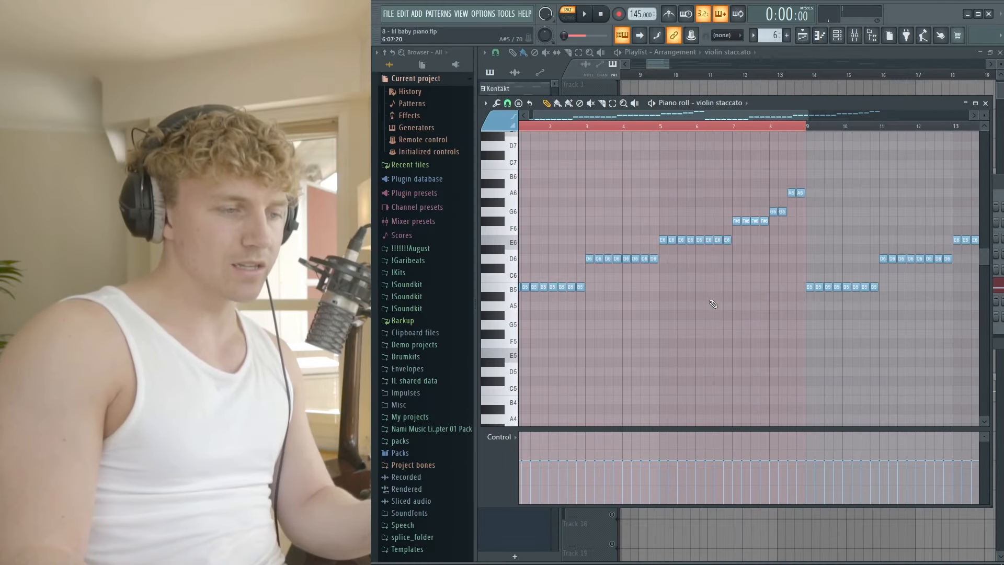
left_click_drag(713, 304, 520, 253)
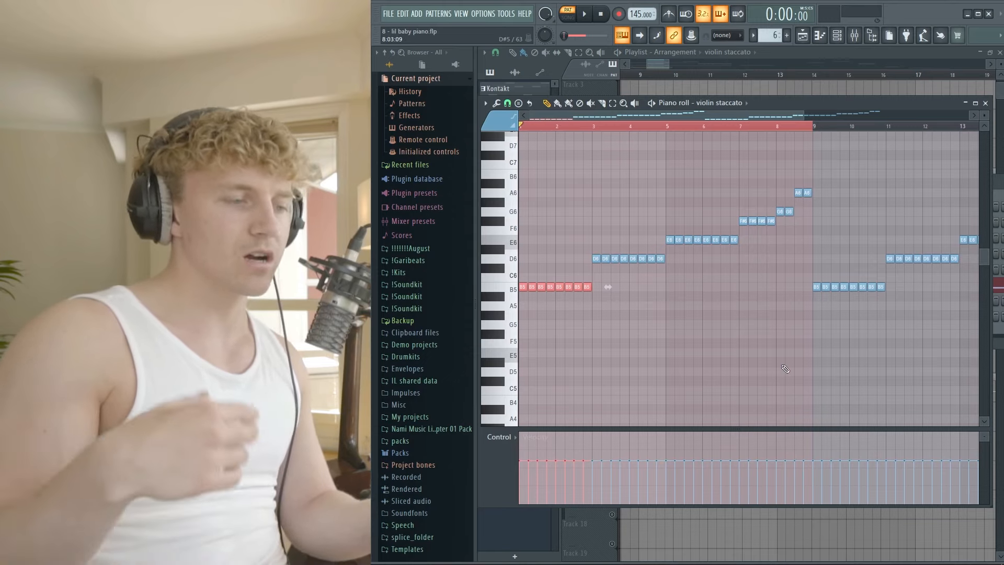
Close the piano roll, solo violin staccato on Track 4 together with the Param. EQ 2 automation on Track 2, and play them.
right_click(907, 552)
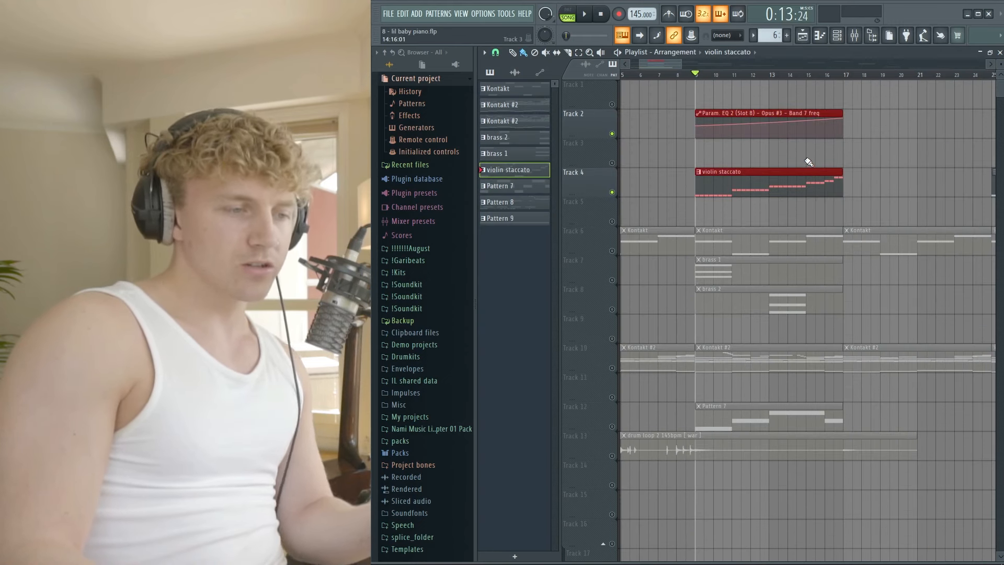
left_click(808, 163)
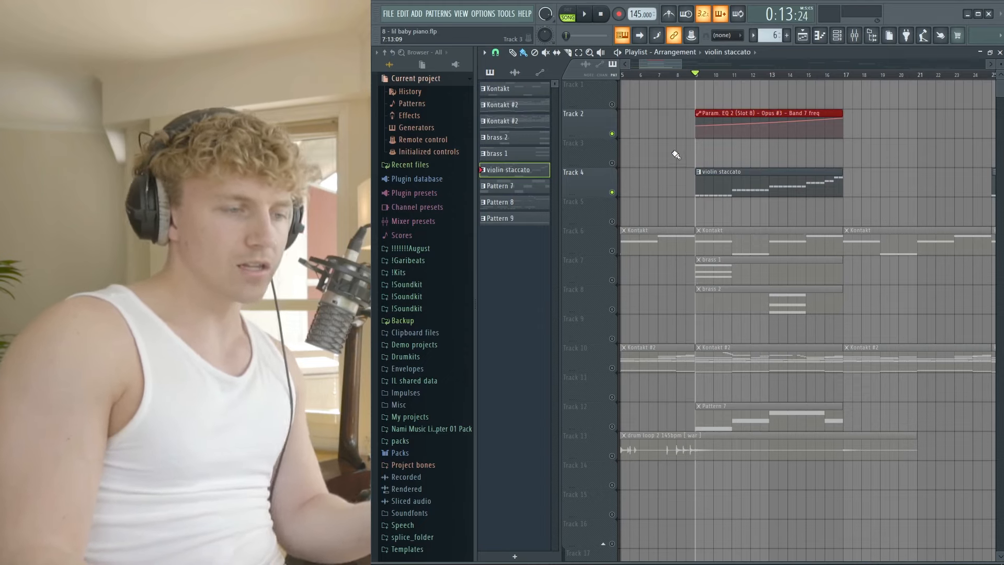
right_click(661, 165)
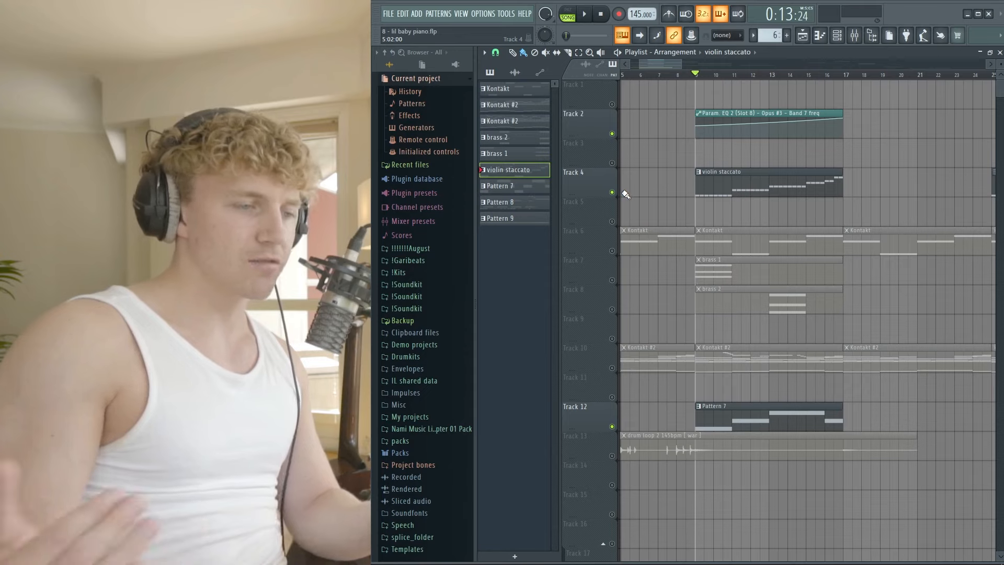
right_click(612, 192)
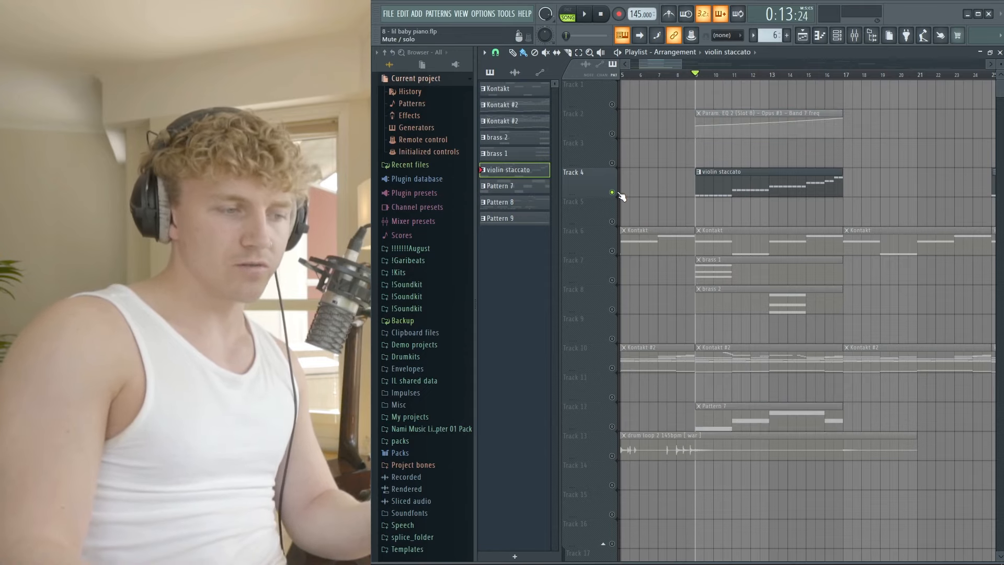
left_click(612, 134)
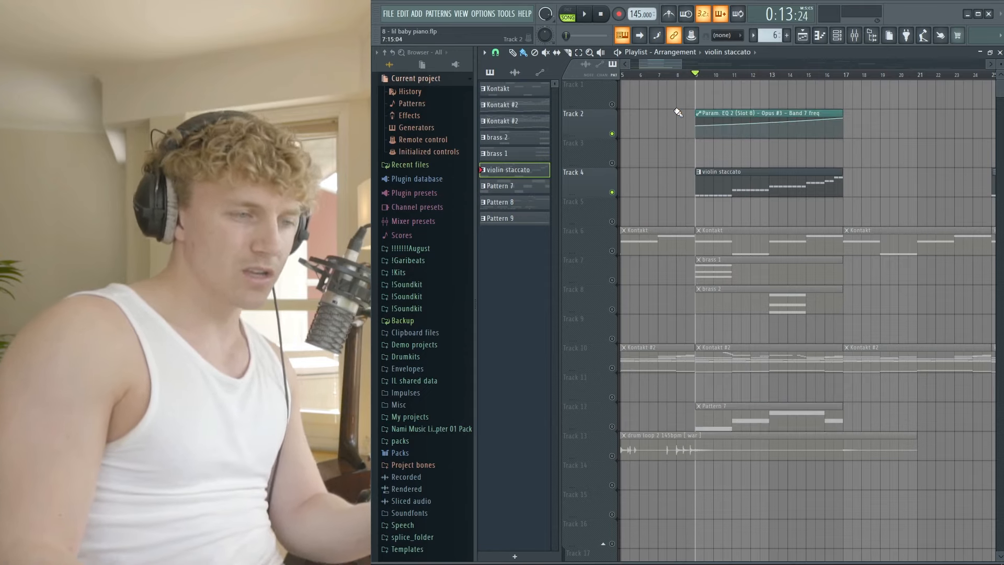
key("space")
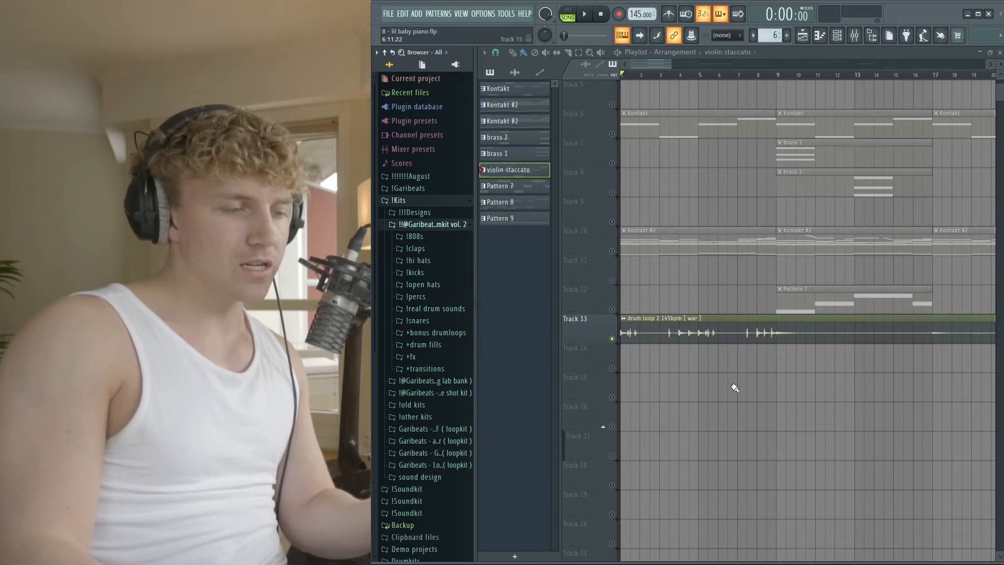
Expand the +bonus drumloops folder in the browser, and play the soloed drum loop 2 145bpm [ war ] on Track 13 from bar 1.
left_click(740, 333)
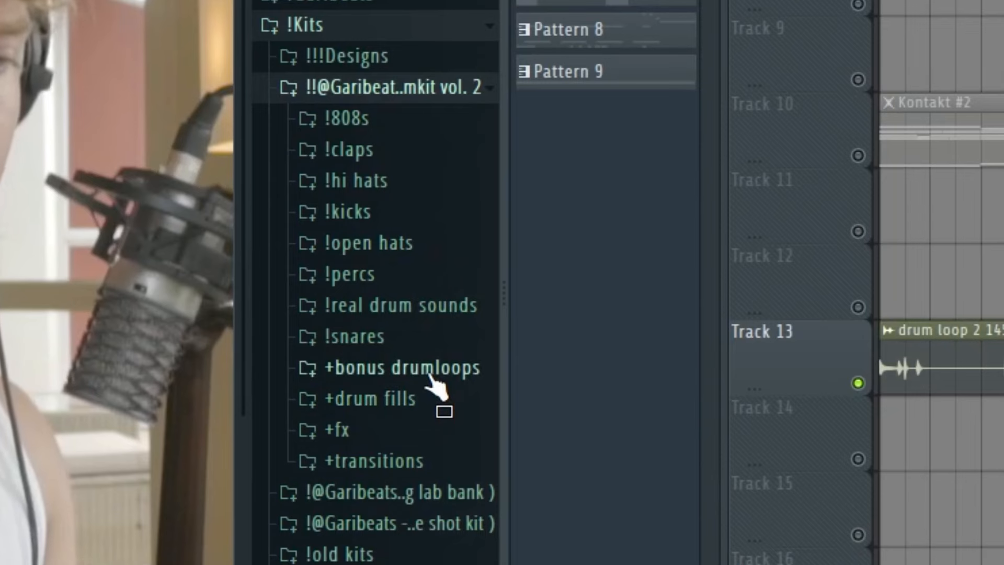
left_click(431, 373)
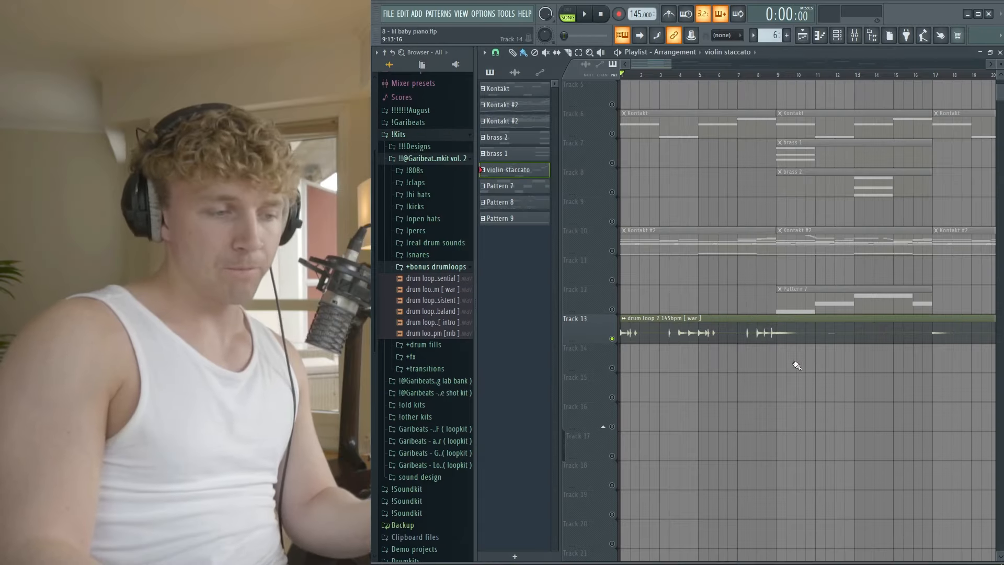
scroll(699, 288, "down", 3)
key("space")
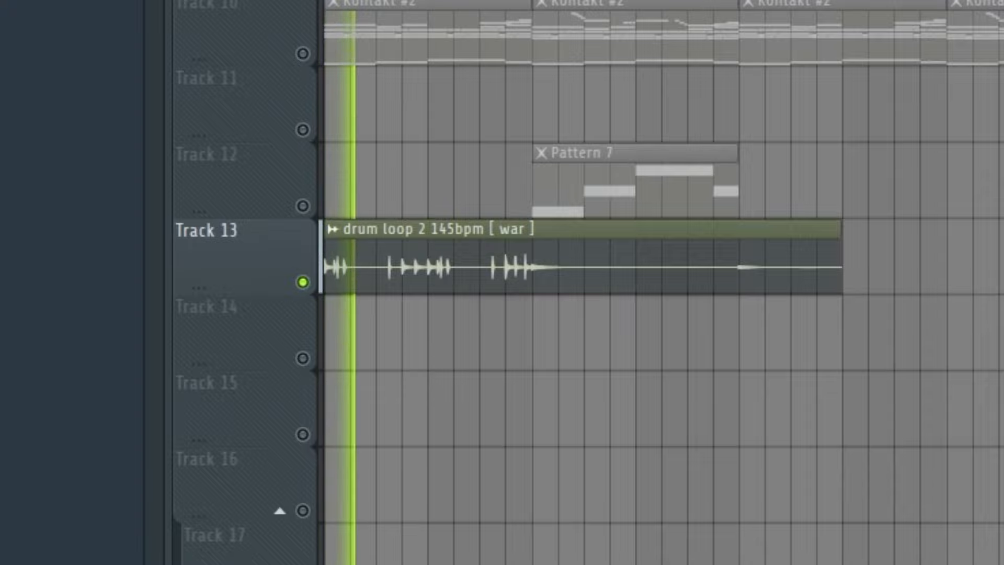
scroll(411, 429, "up", 5)
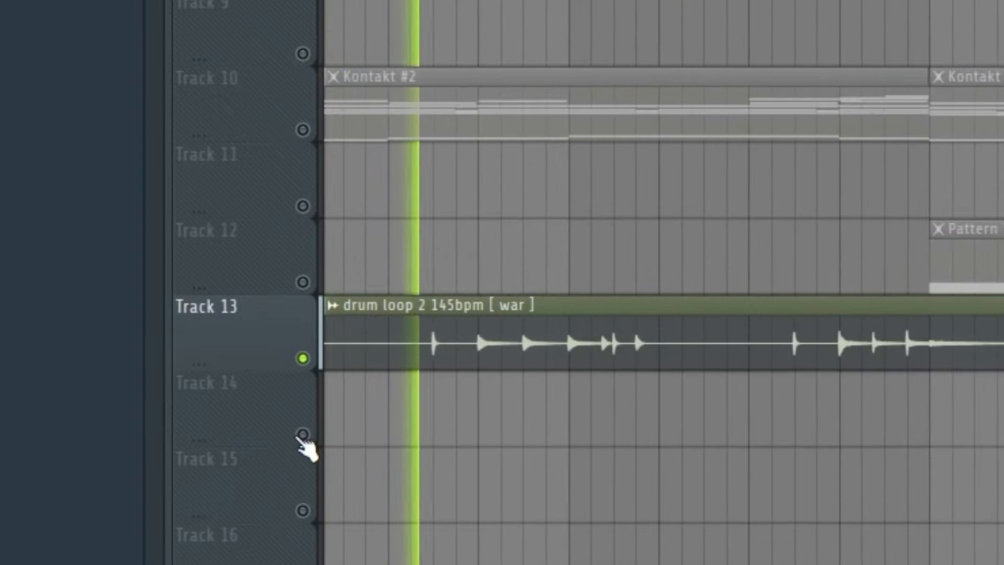
scroll(366, 397, "down", 4)
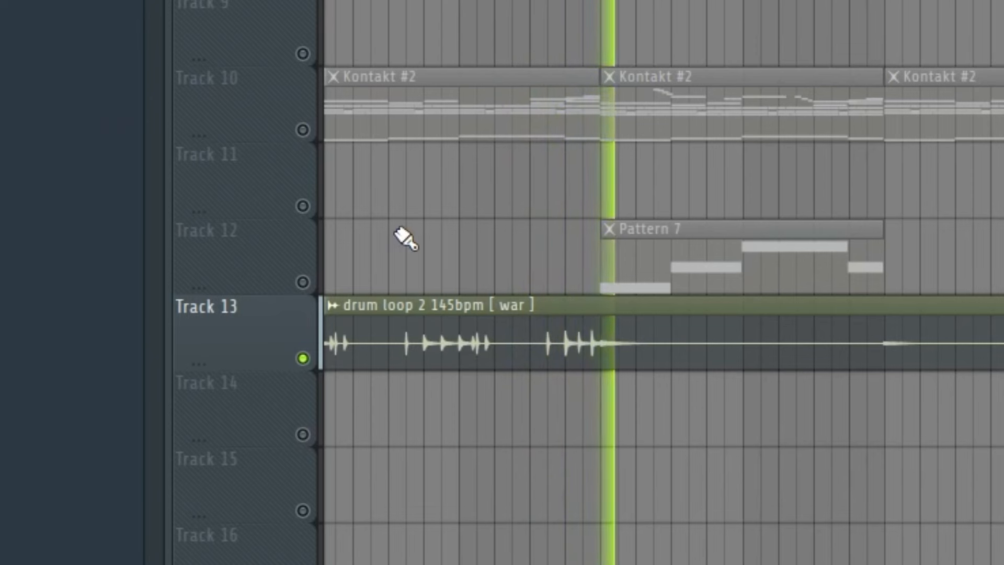
key("space")
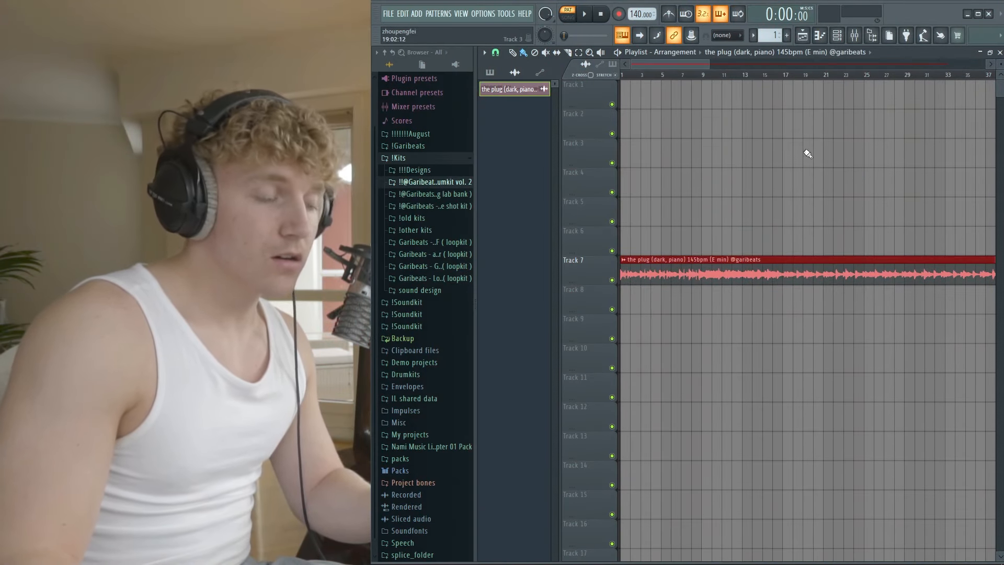
Set the project tempo to 145 BPM and assign the piano loop's audio clip to a free mixer track.
left_click_drag(635, 14, 636, 10)
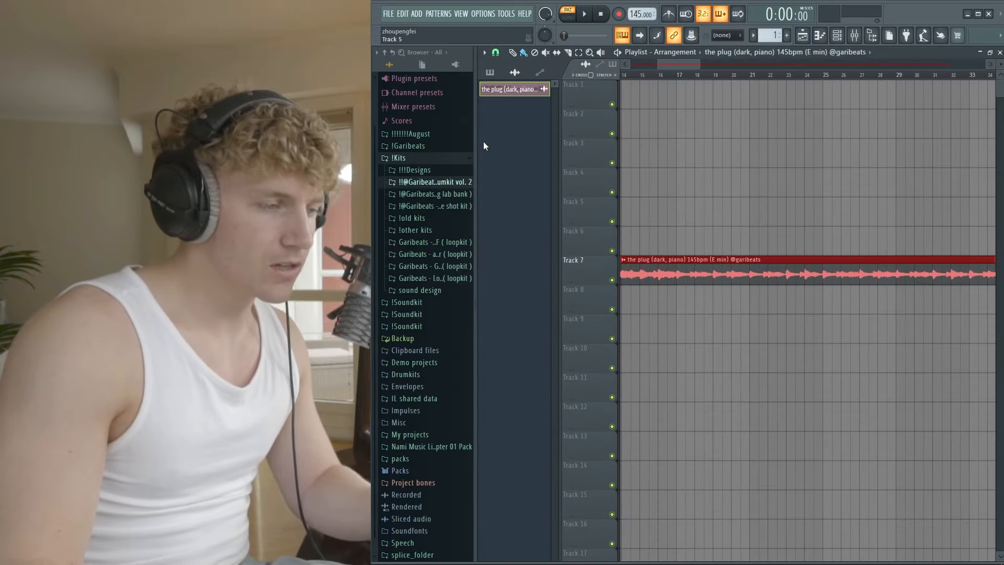
left_click(702, 215, "ctrl")
left_click(780, 39)
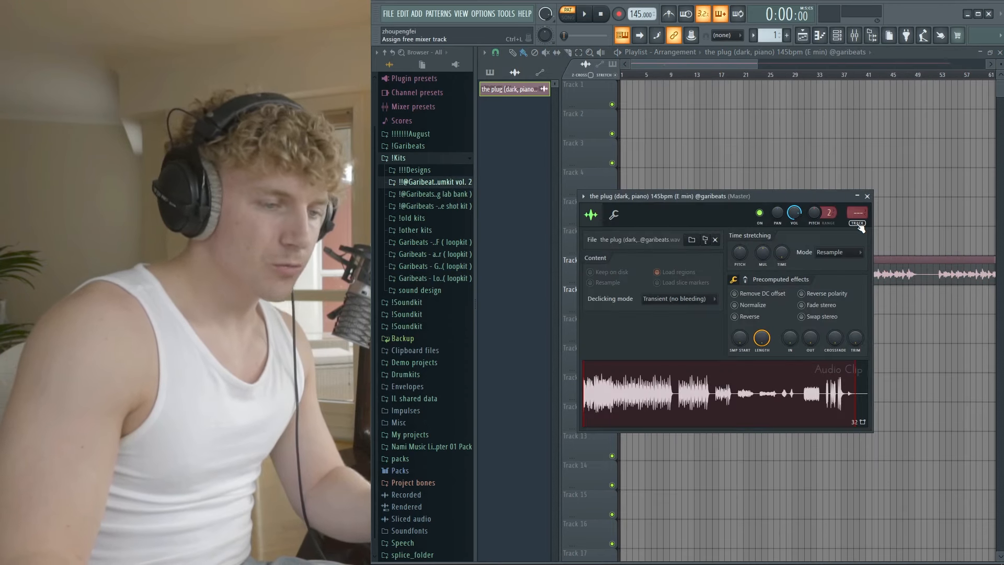
key("ctrl+l")
Load Fruity parametric EQ 2 on the piano loop's mixer track and sweep its low-cut band up into the mids.
double_click(939, 154)
left_click(931, 102)
left_click(774, 124)
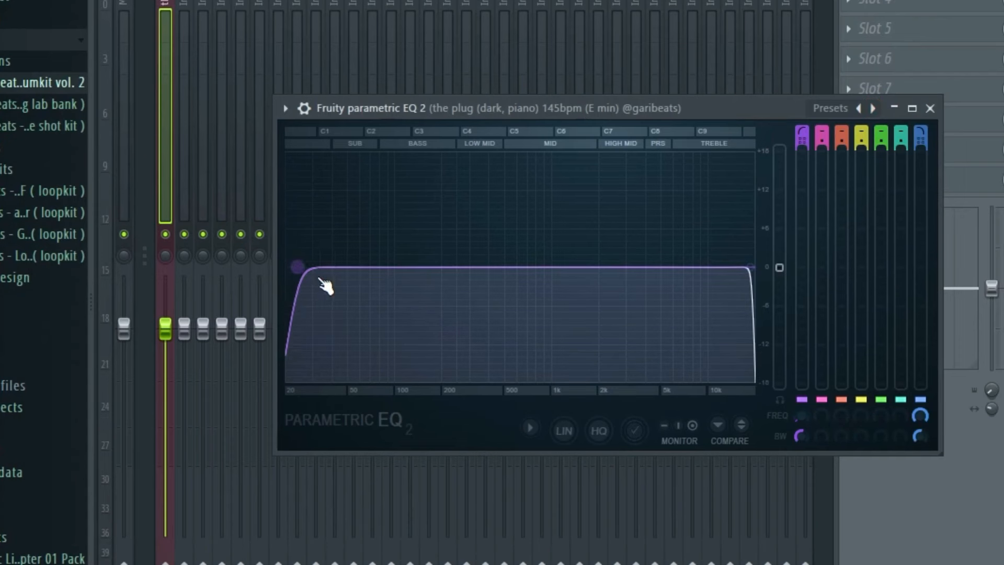
left_click_drag(326, 286, 544, 286)
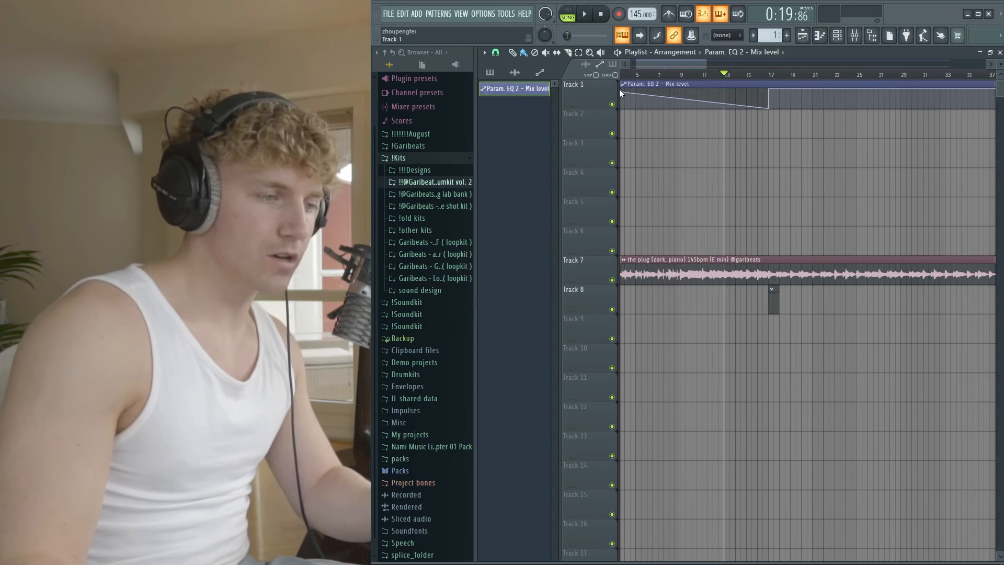
Flatten the Param. EQ 2 mix-level automation at its minimum up to bar 17, and set the playback range to bars 17 to 25.
right_click(621, 90)
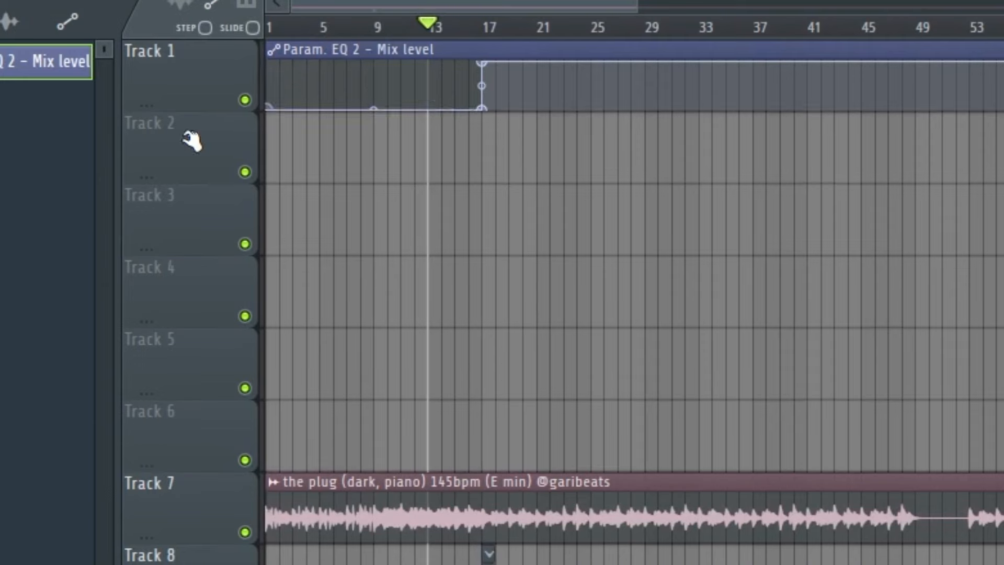
key("space")
scroll(510, 58, "up", 2)
left_click(471, 28)
scroll(571, 175, "up", 4)
scroll(574, 188, "down", 2)
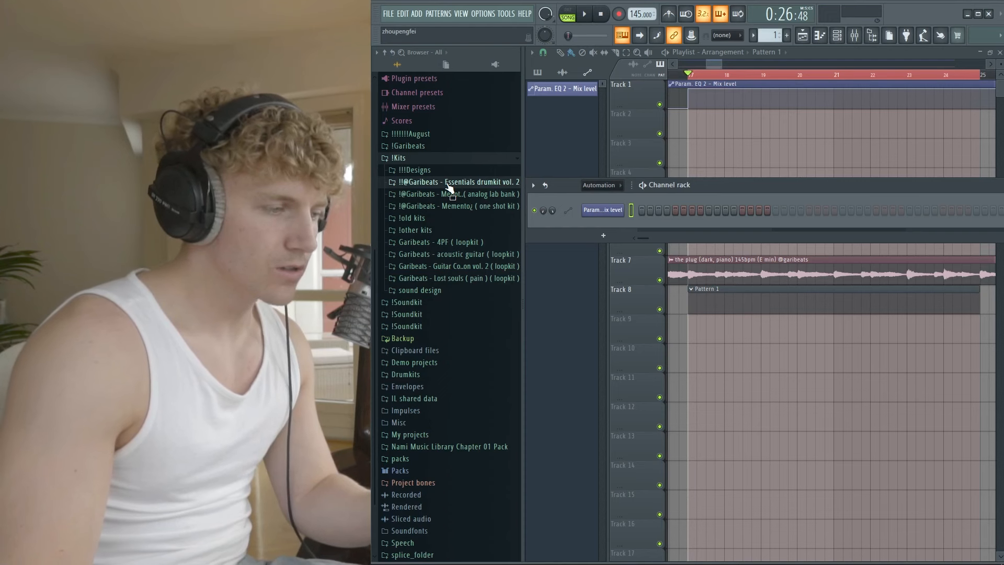
Expand the Essentials drumkit vol. 2 and its !808s folder, and add the !808 [ spinz ] sample to the channel rack.
left_click(448, 184)
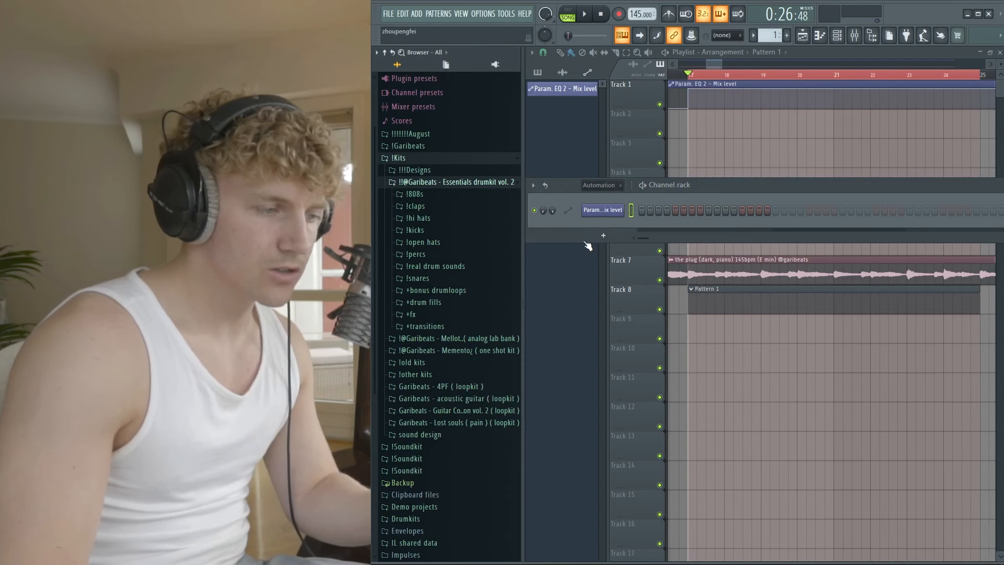
left_click(446, 198)
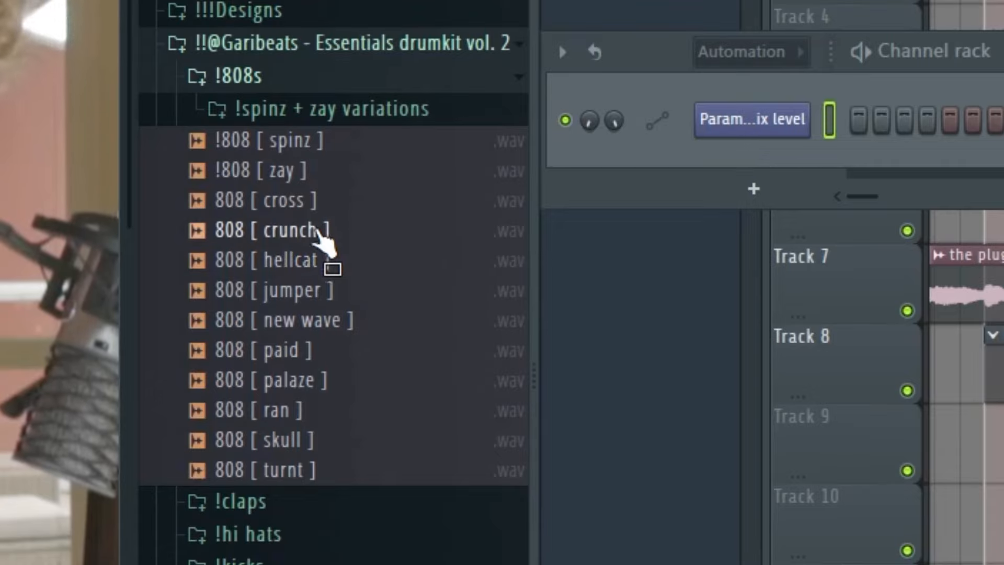
left_click_drag(335, 232, 362, 264)
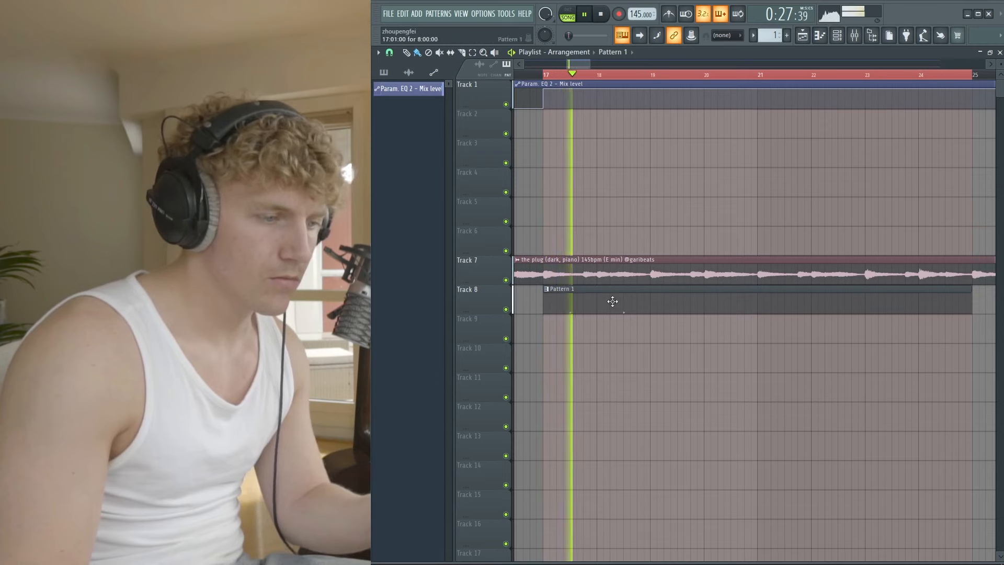
Open Pattern 1's snare [ hndrxx ] in the piano roll and duplicate its two C5 hits to fill bars 1 to 4.
double_click(613, 299)
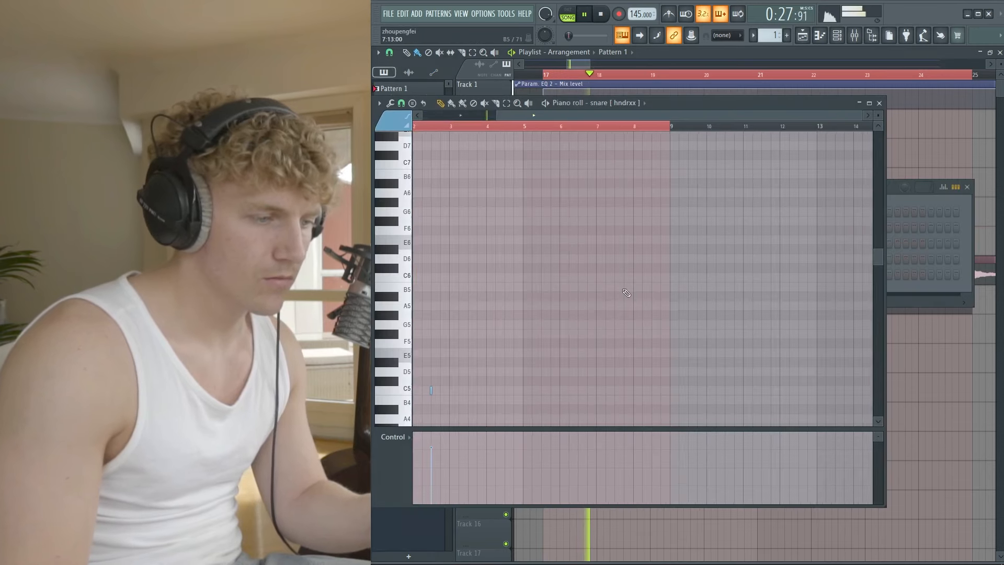
scroll(631, 280, "down", 5)
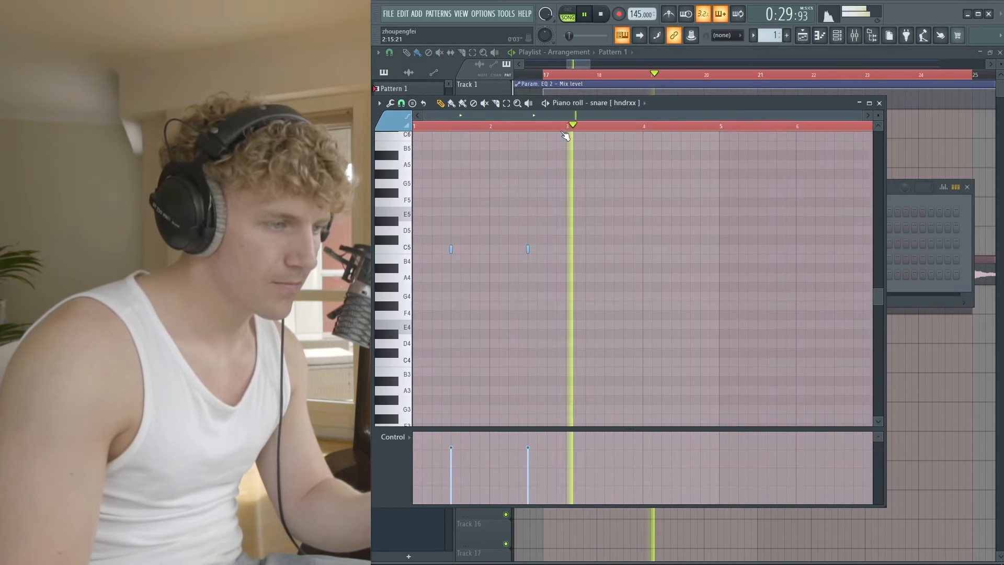
key("ctrl+a")
key("ctrl+b")
left_click(690, 317, "ctrl")
scroll(679, 303, "up", 2)
scroll(682, 305, "up", 2)
scroll(686, 258, "down", 3)
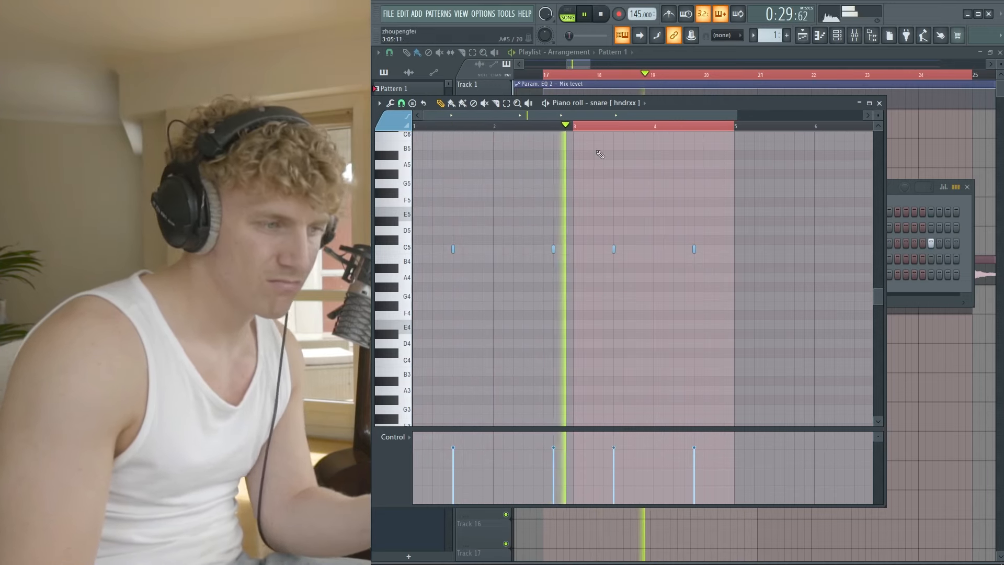
Clear the time selection over bars 3 and 4, and move the last snare hit to beat 4 of bar 4.
left_click(586, 125, "ctrl")
key("space")
left_click_drag(695, 249, 715, 250)
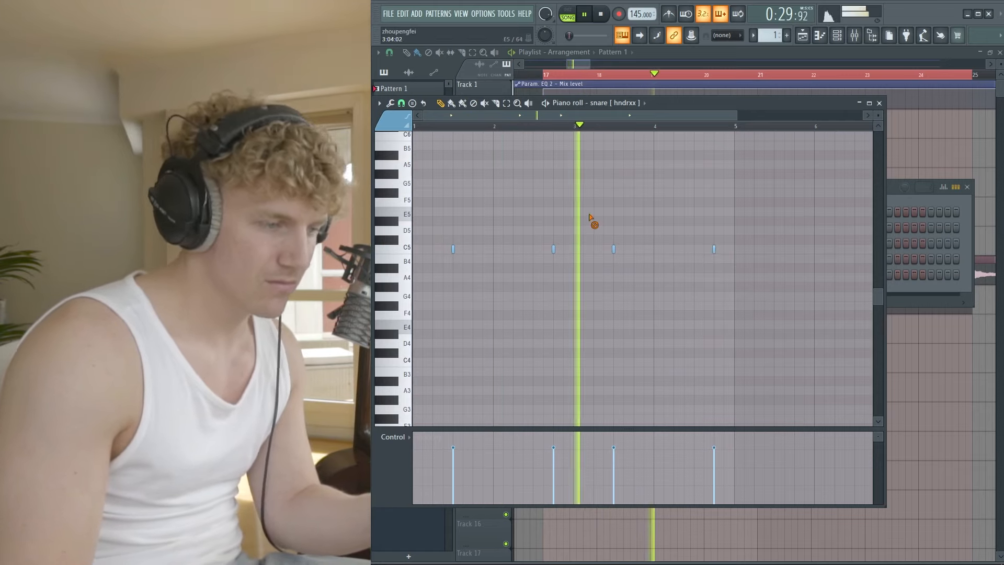
scroll(676, 256, "up", 4)
left_click(698, 251)
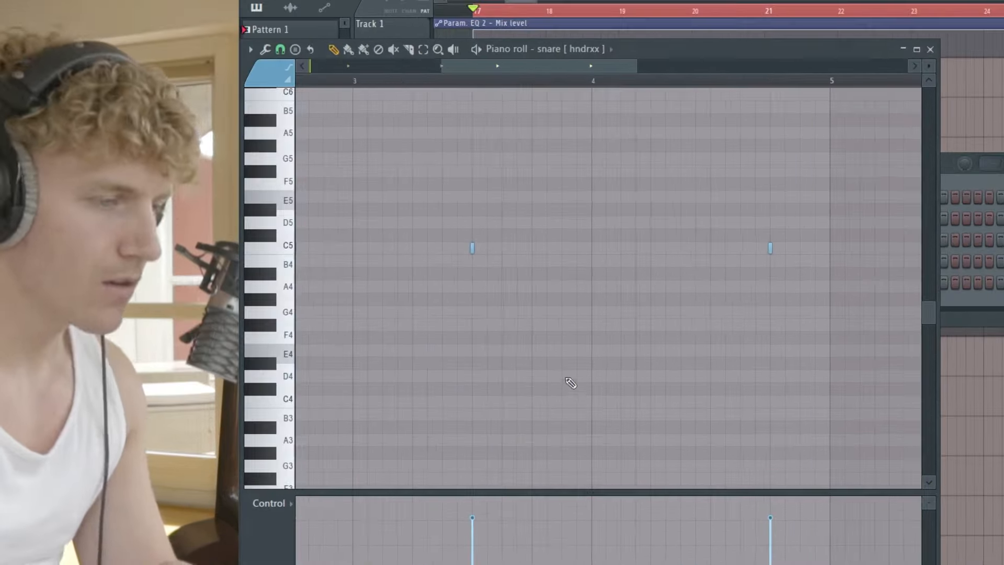
Select the four-bar snare hits as a group and in parts to examine their rhythm.
scroll(585, 345, "down", 4)
key("ctrl+a")
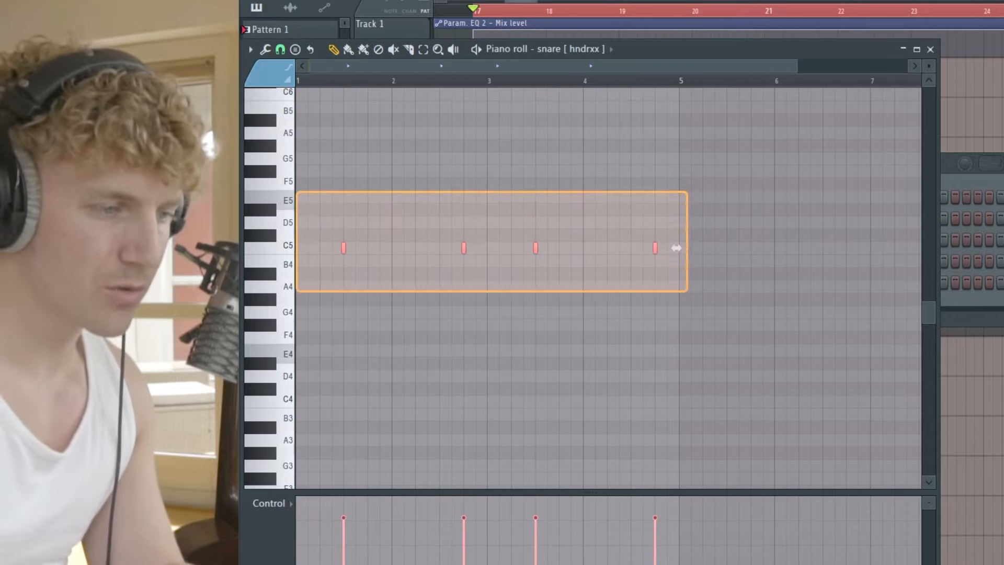
left_click(694, 332, "ctrl")
left_click_drag(744, 293, 327, 203)
left_click_drag(484, 291, 444, 235)
left_click(655, 246, "ctrl+shift")
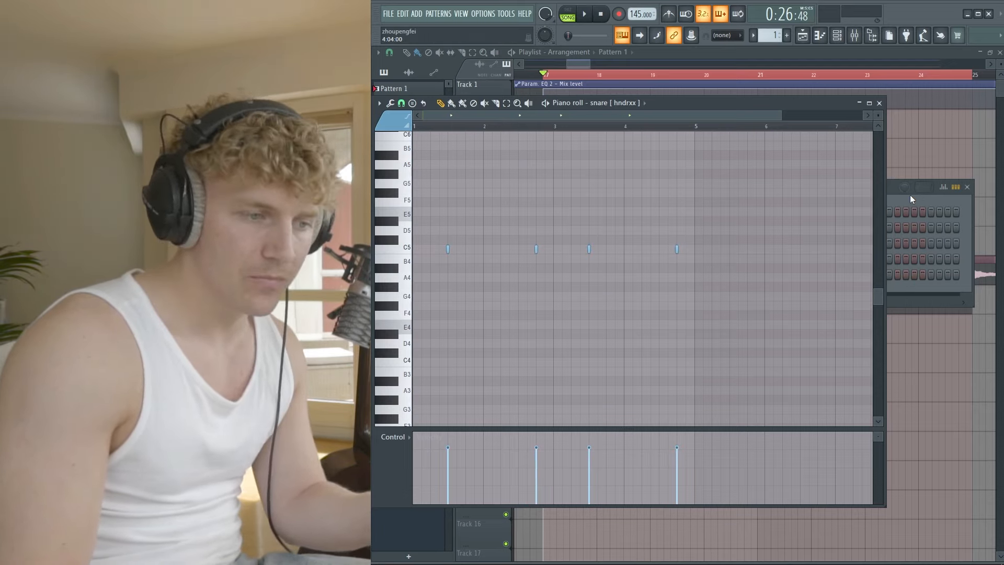
Add rim [ red ] hits six steps before the final snares of bars 2 and 4 in the channel rack, and play the loop.
left_click(910, 199)
left_click(647, 258)
key("space")
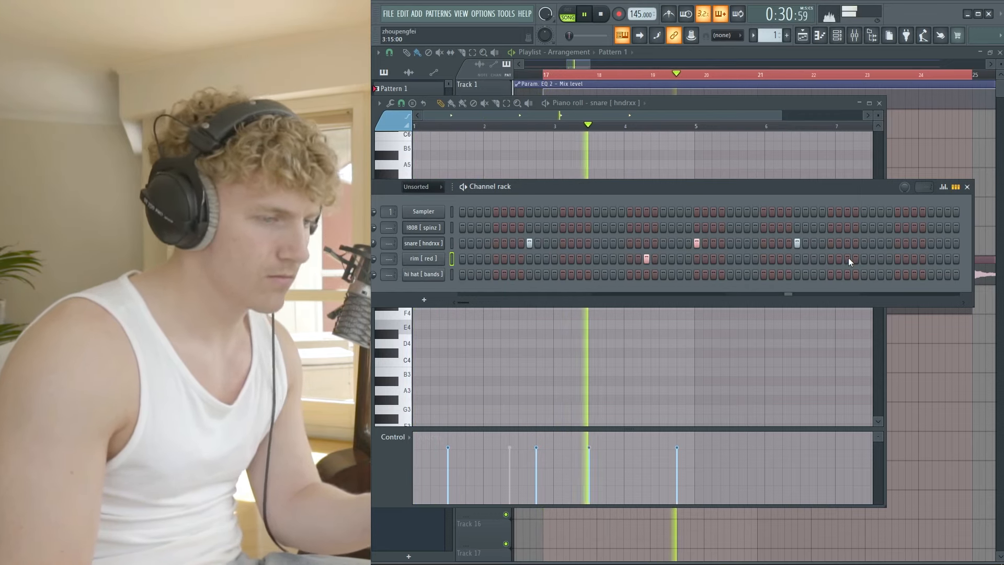
left_click(914, 259)
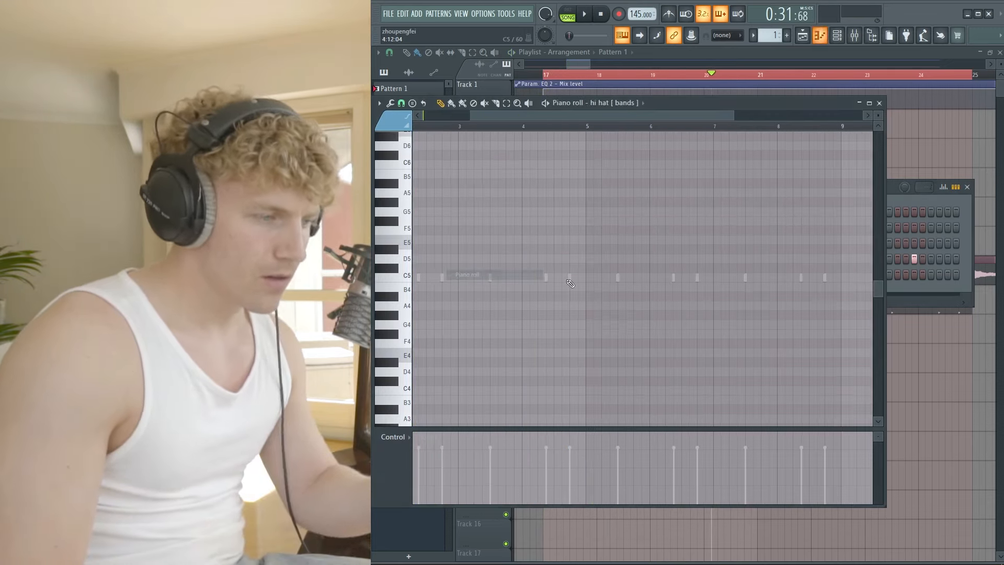
Place C5 hits for hi hat [ bands ] on steps 1 and 3 of bar 1, and play the loop.
scroll(459, 127, "down", 3)
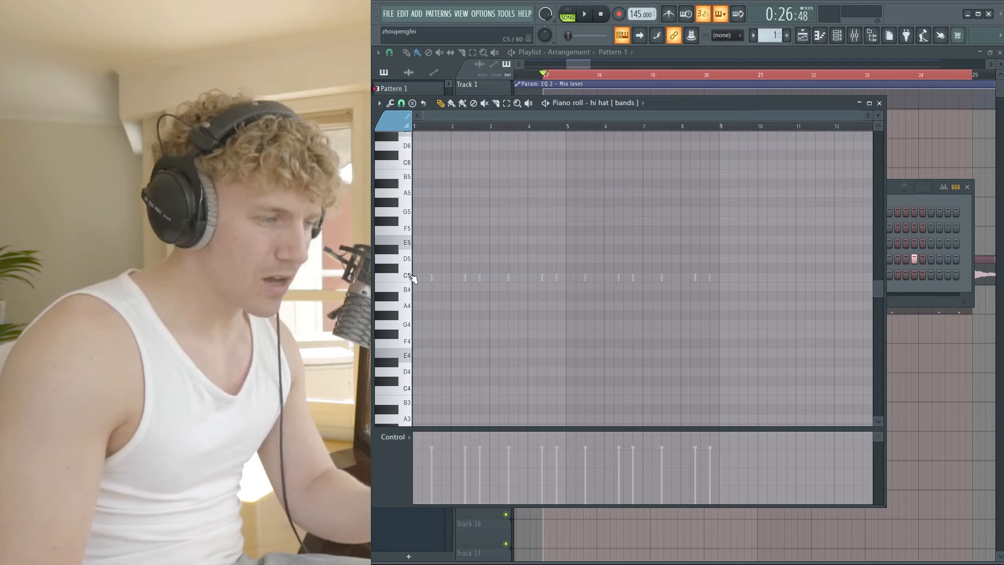
scroll(391, 292, "up", 4)
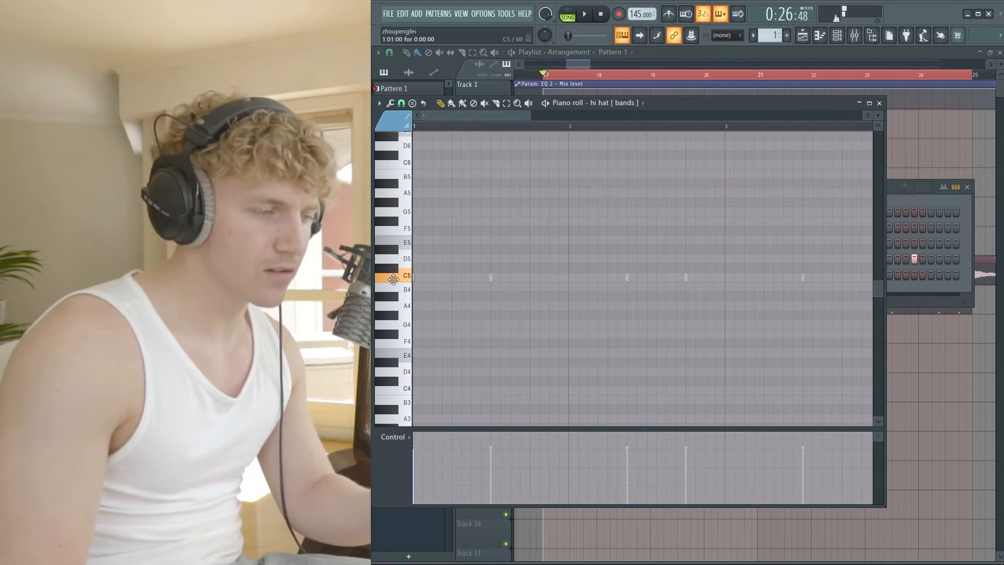
key("space")
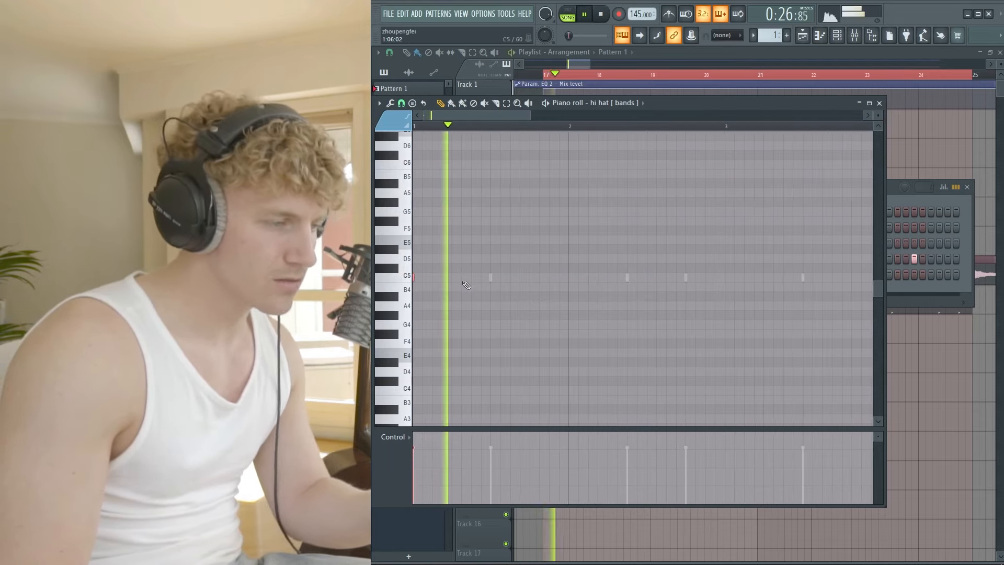
scroll(421, 281, "up", 3)
left_click(463, 278)
key("space")
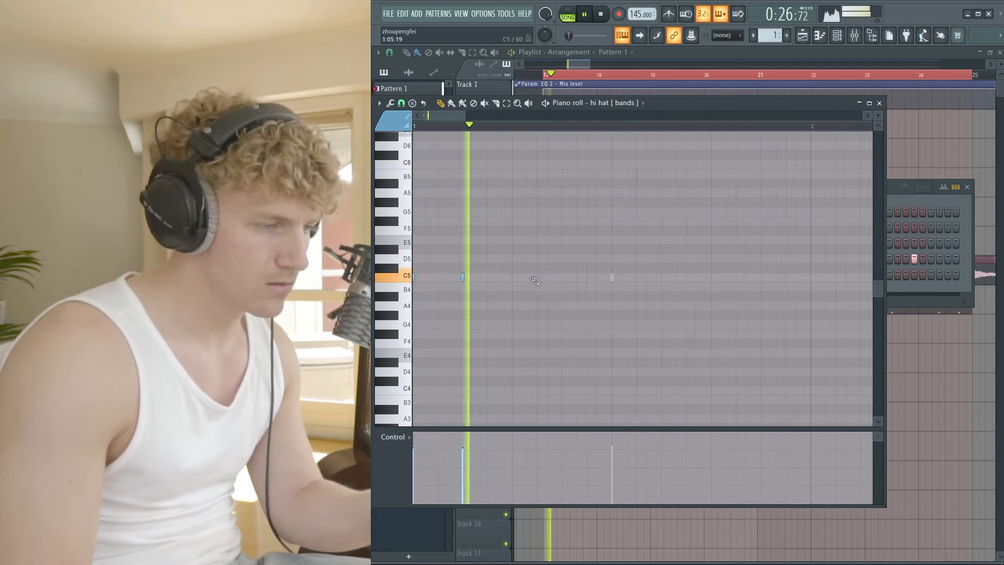
Add C5 hi-hat hits on steps 5, 7 and 6 of bar 1, playing the loop between additions.
left_click(512, 278)
key("space")
key("space")
left_click(563, 278)
key("space")
key("space")
left_click(537, 278)
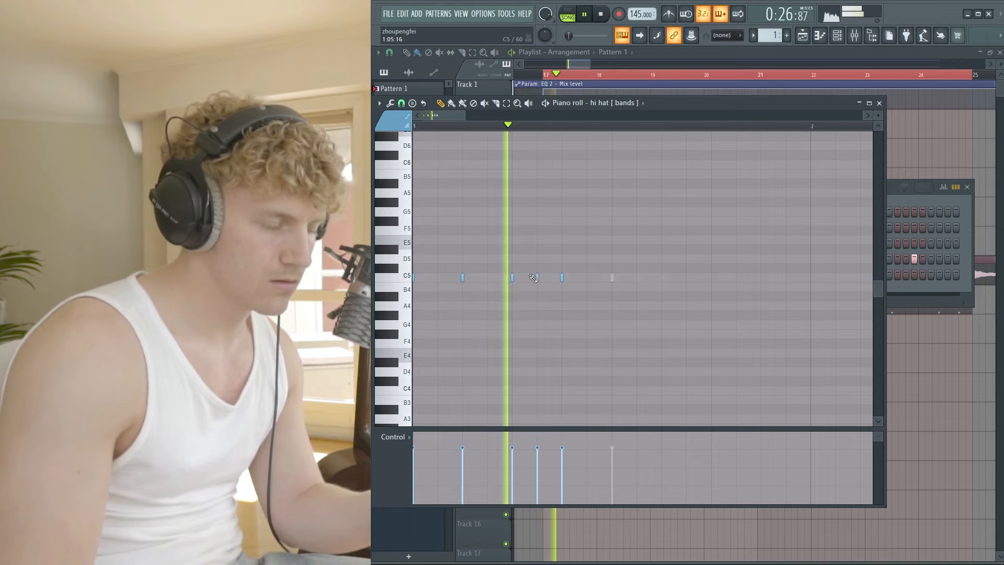
key("space")
key("space")
key("space")
key("space")
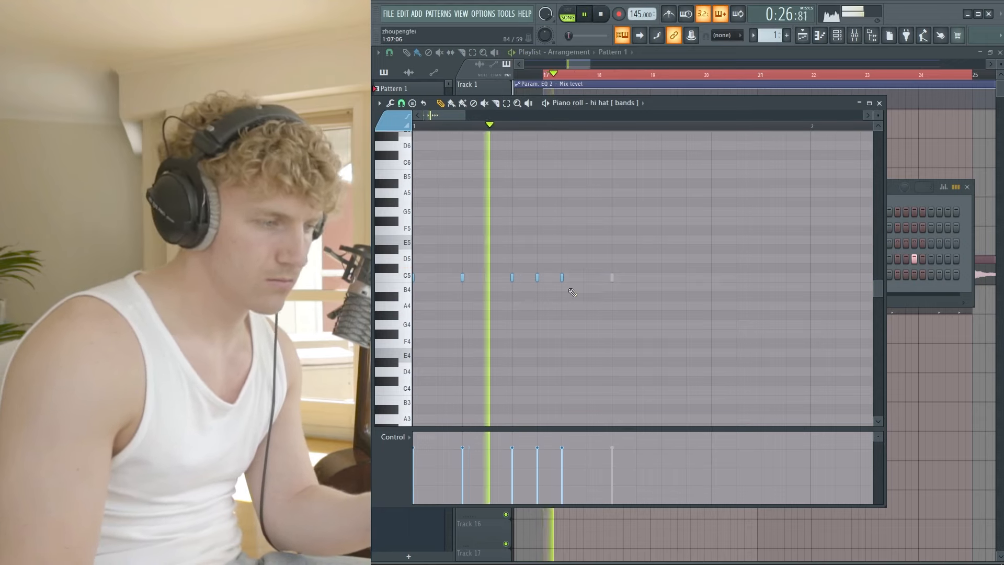
Lower the velocity of the bar 1 hi-hat hits on steps 3 and 6, and play the loop.
key("space")
scroll(565, 290, "down", 2)
left_click_drag(575, 268, 484, 245)
left_click_drag(508, 453, 505, 473)
key("space")
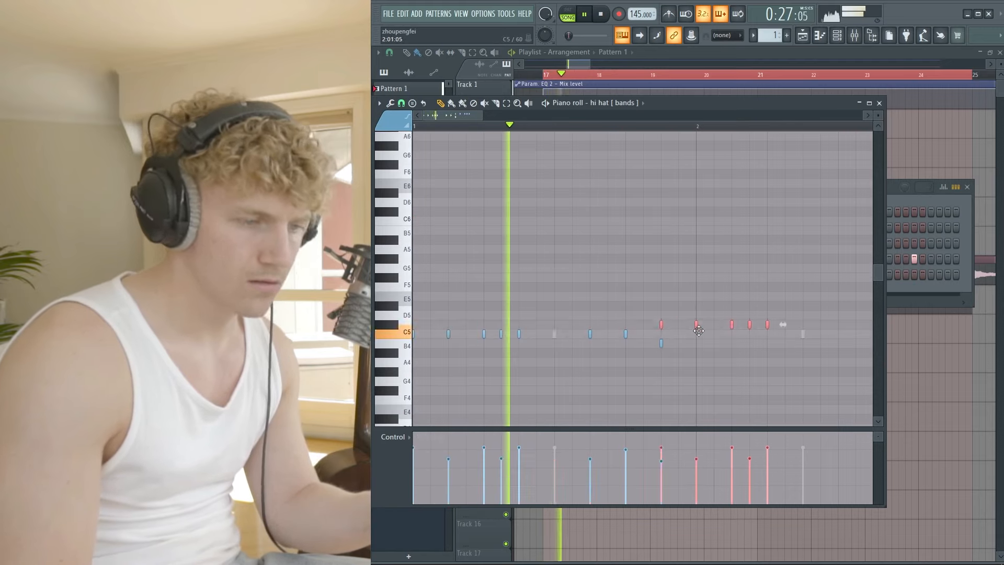
Move the copied five-hit hi-hat group to the start of bar 2 on C5 and trim it to three hits.
left_click_drag(698, 332, 733, 343)
scroll(727, 348, "down", 3)
scroll(617, 365, "up", 3)
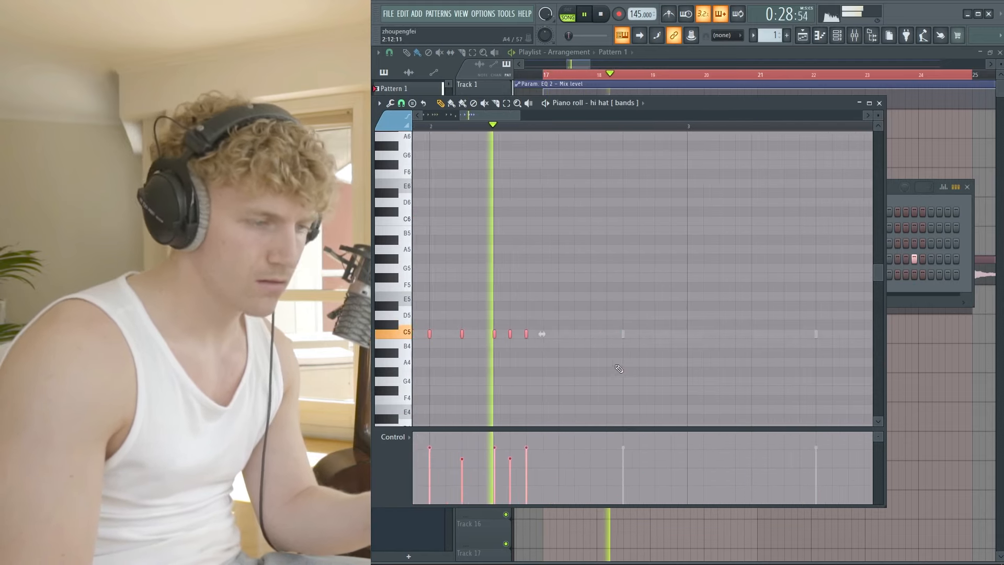
scroll(660, 366, "down", 2)
right_click(576, 353)
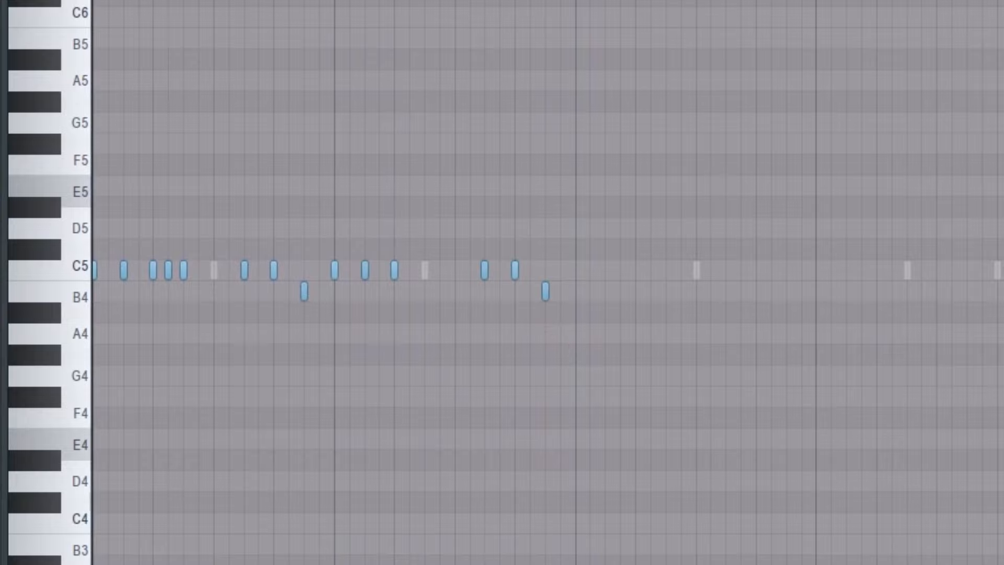
Duplicate the whole two-bar hi-hat pattern into bars 3 and 4.
key("space")
key("ctrl+a")
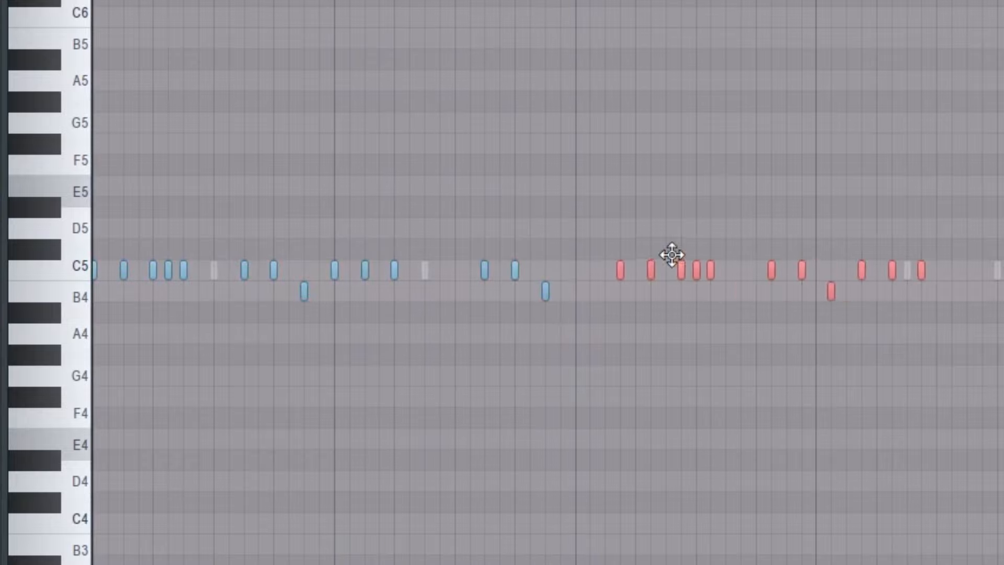
scroll(506, 338, "down", 3)
scroll(343, 352, "up", 4)
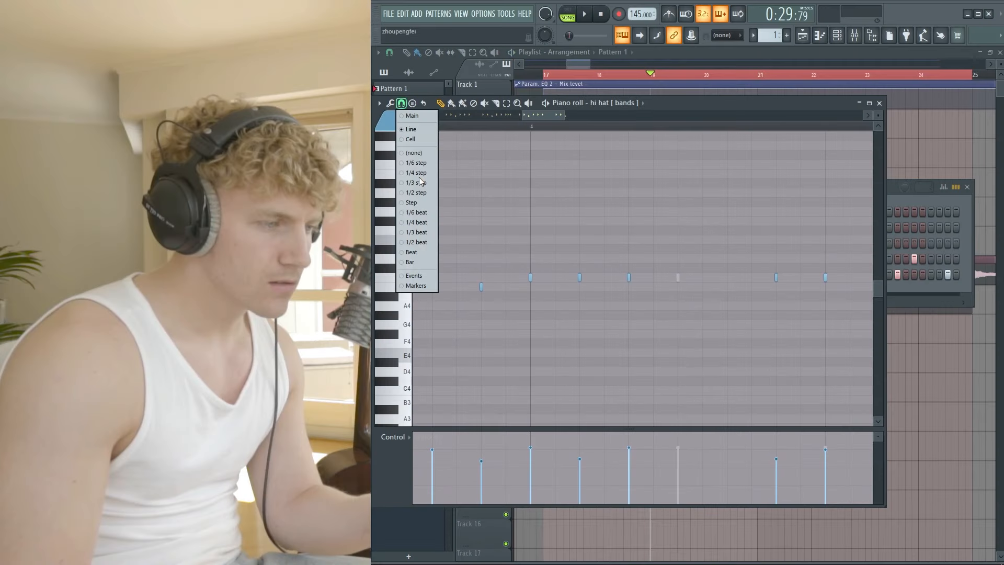
Set the snap to 1/4 step, build a half-step C5 hi-hat roll at the start of bar 4, and play it.
left_click(416, 173)
left_click(556, 277)
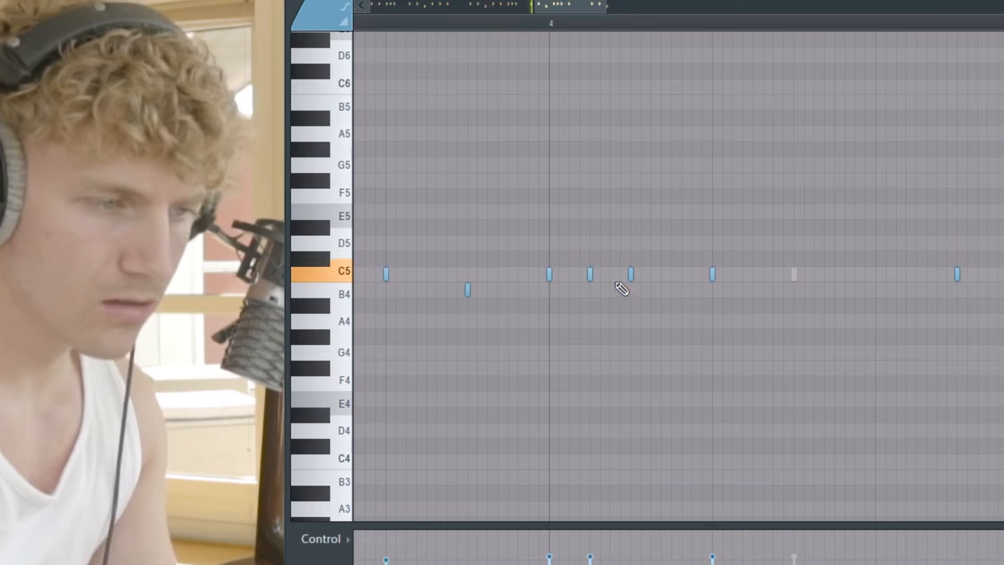
left_click(569, 274)
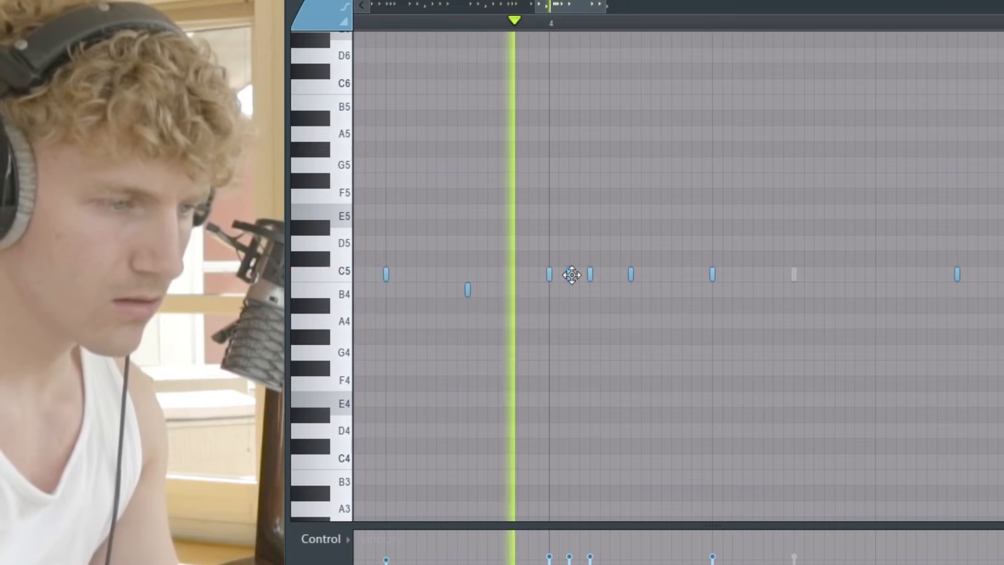
left_click(610, 275)
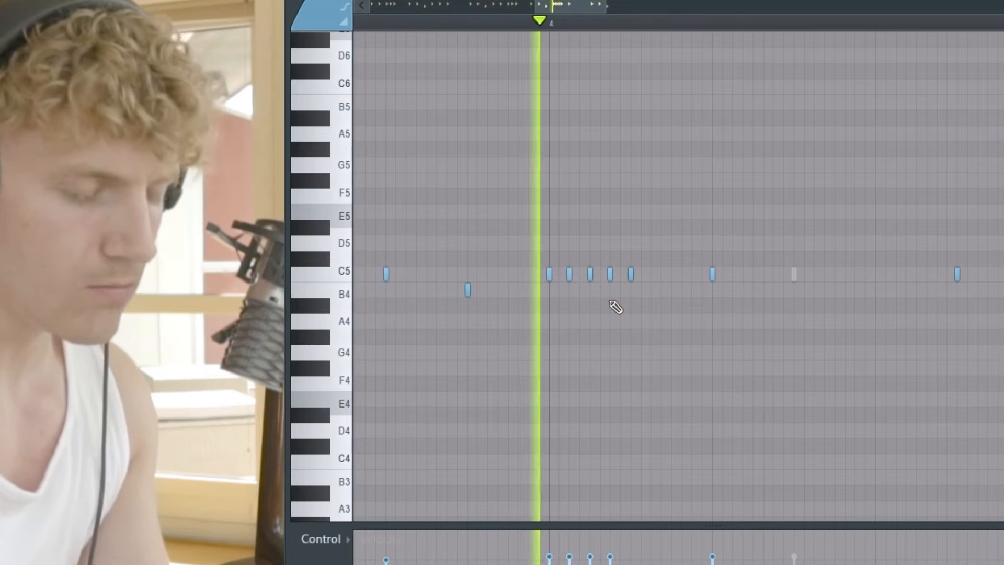
scroll(720, 300, "down", 3)
scroll(706, 305, "up", 4)
key("space")
Layer A4, A4 and G4 hits under bar 4's last three hi-hat hits, lower their velocities, and play the pattern.
scroll(698, 308, "down", 3)
scroll(898, 333, "up", 2)
left_click(858, 326)
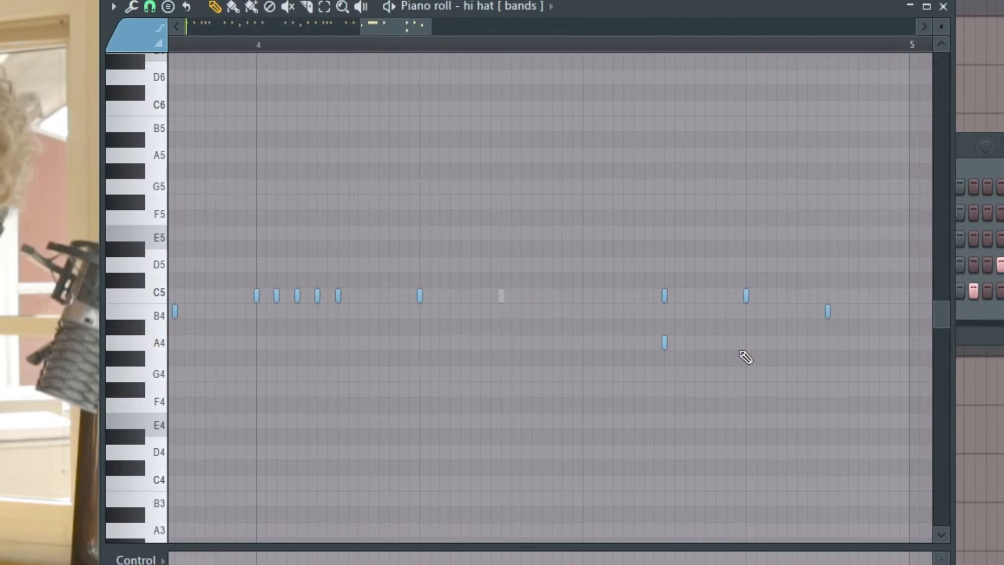
left_click_drag(831, 412, 664, 335)
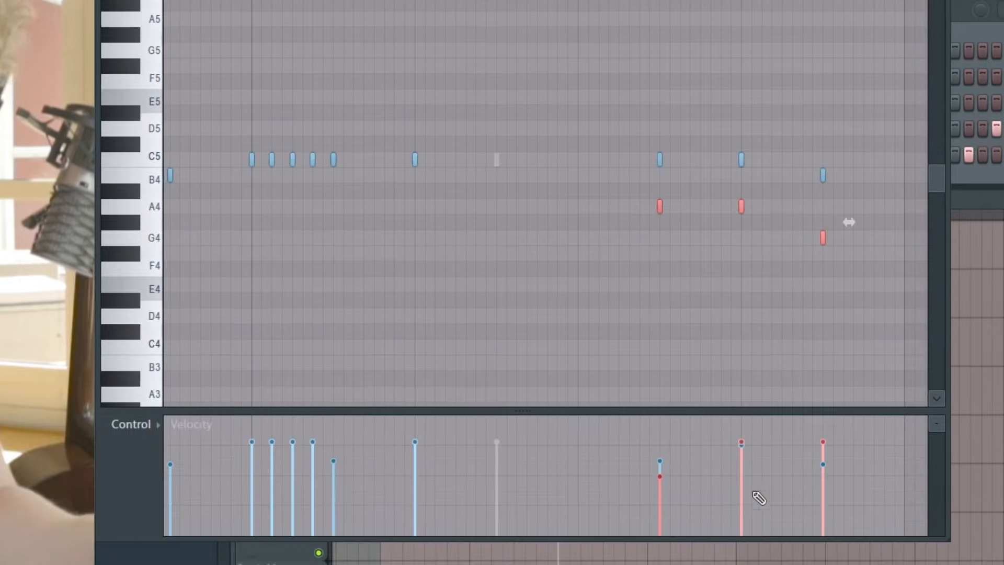
key("space")
scroll(522, 148, "down", 3)
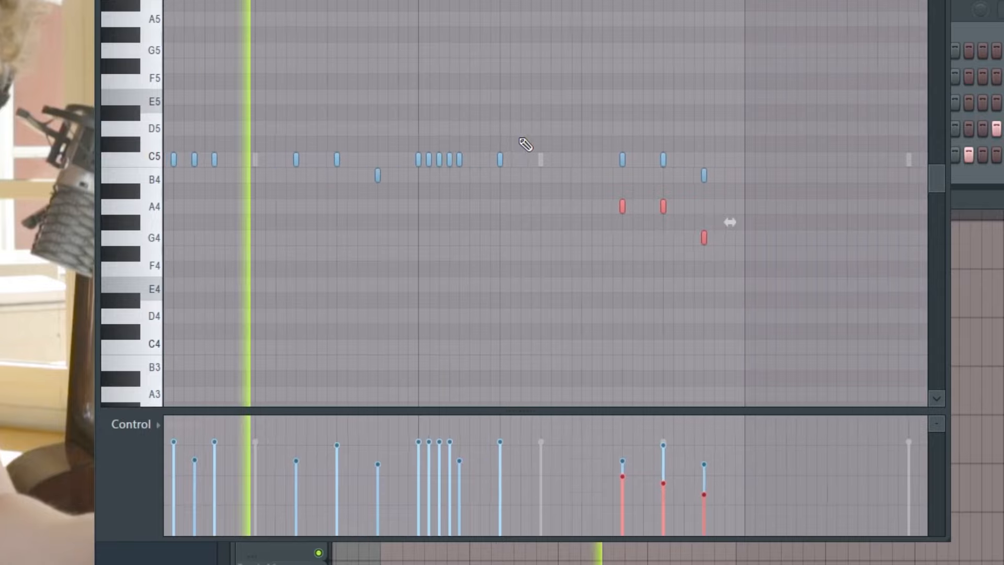
Repeat the four-bar hi-hat pattern through bars 5 to 8 and reposition the channel rack.
scroll(525, 141, "down", 3)
scroll(524, 142, "up", 4)
key("space")
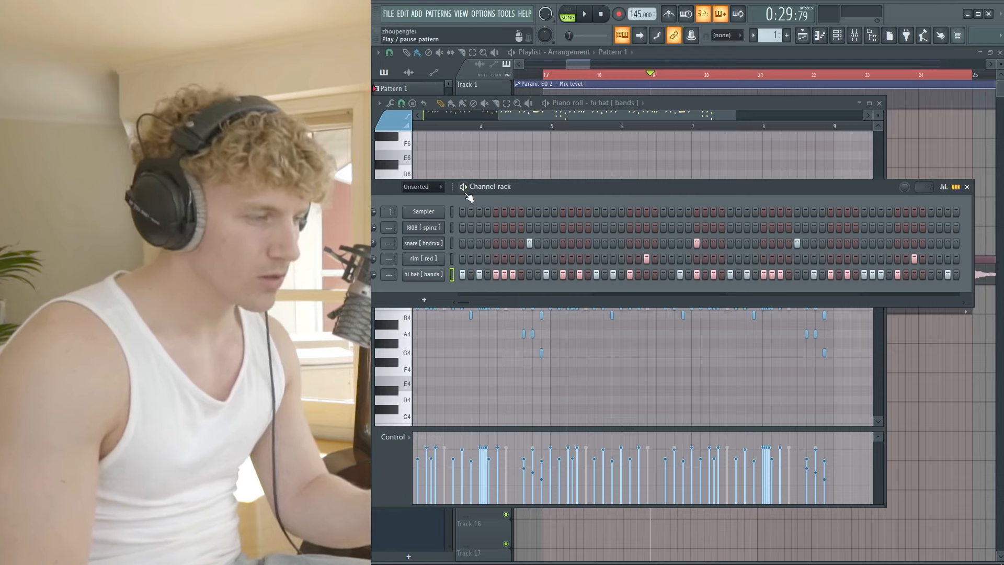
left_click_drag(545, 190, 600, 184)
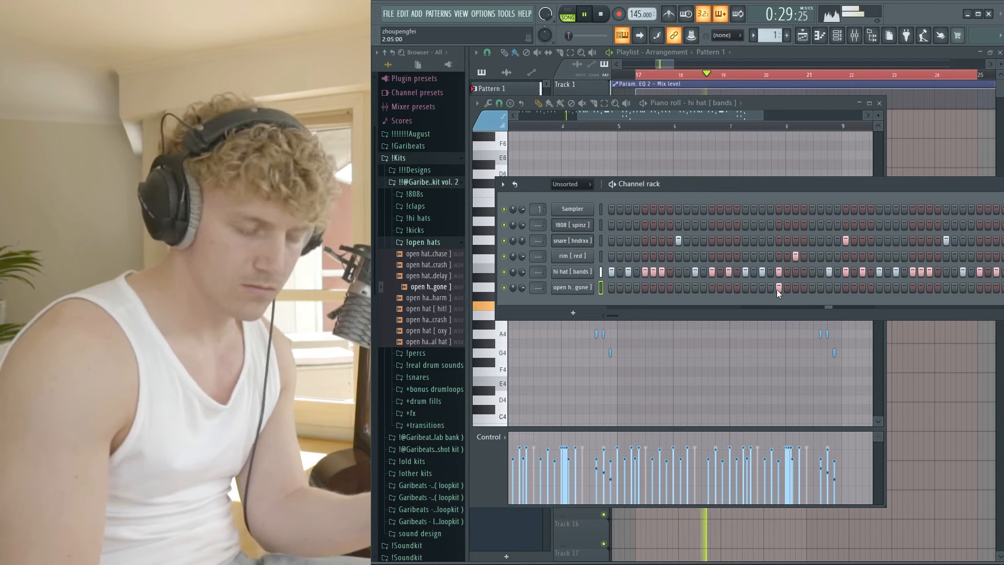
Repeat the open hat [gone] hit from bar 2 in bars 4, 6 and 8 of its piano roll.
key("space")
right_click(579, 287)
left_click(611, 288)
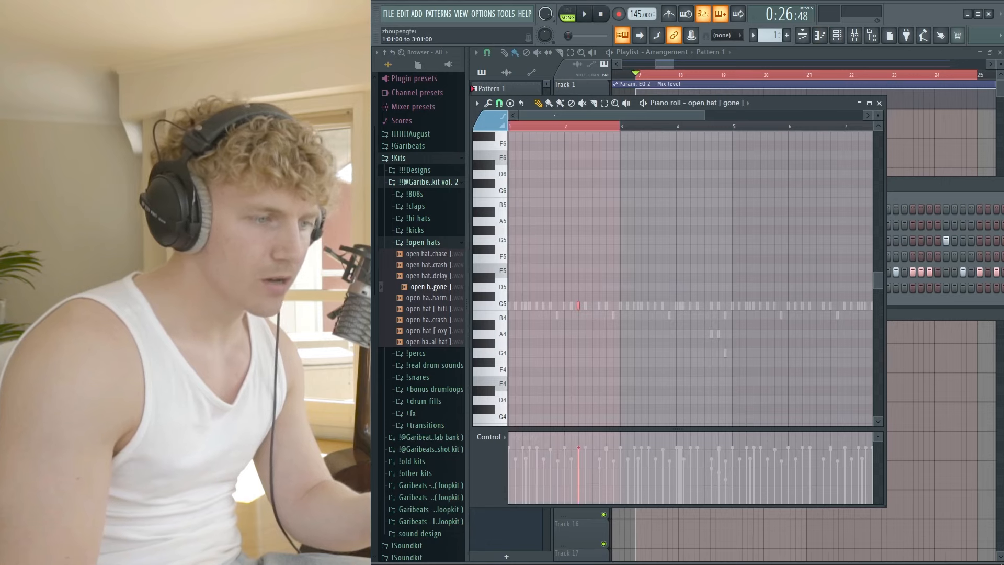
key("ctrl+b")
key("ctrl+b")
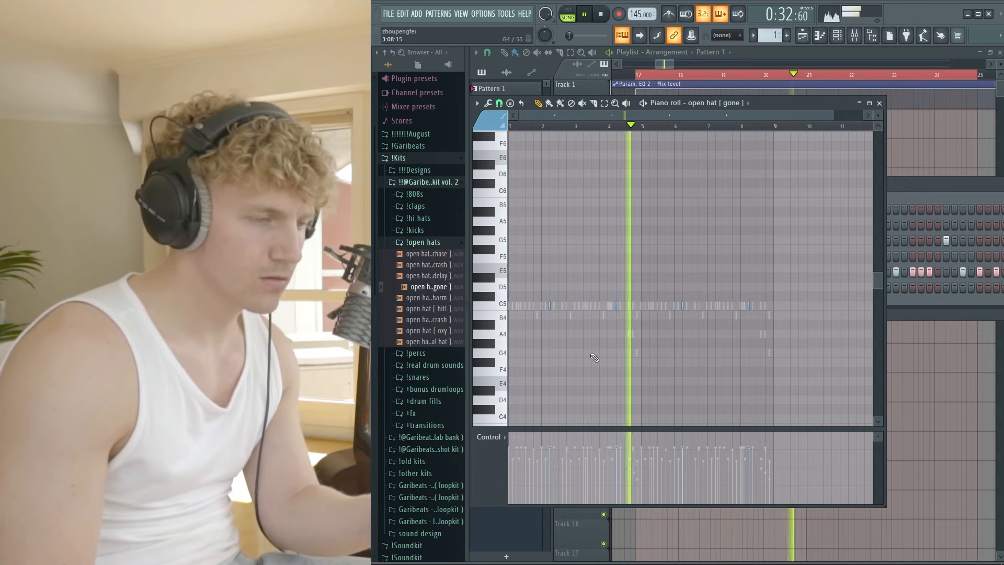
Load open hat [gone] into a second channel, place one softer C5 hit early in bar 4, and play it.
key("space")
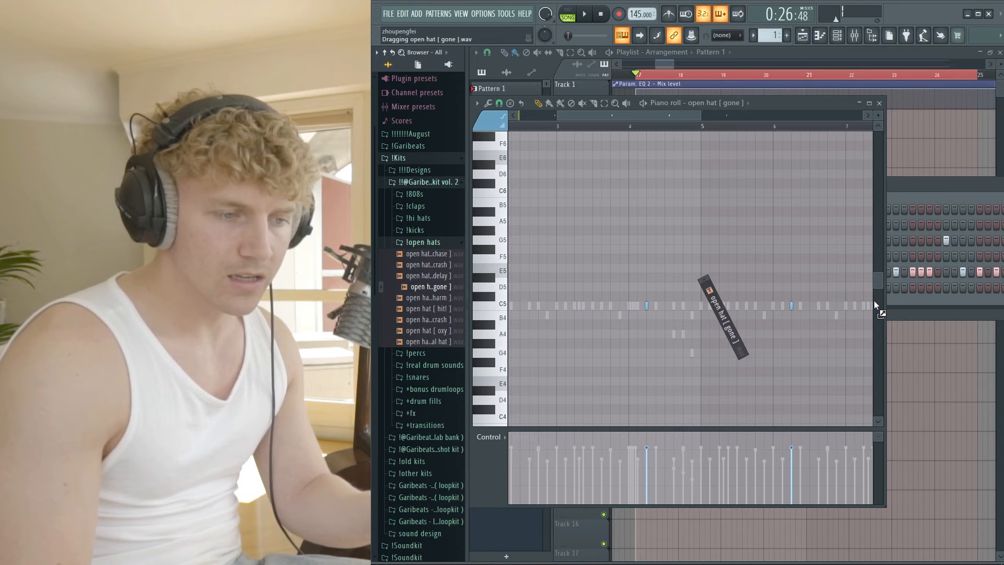
left_click_drag(909, 301, 911, 301)
left_click(581, 304)
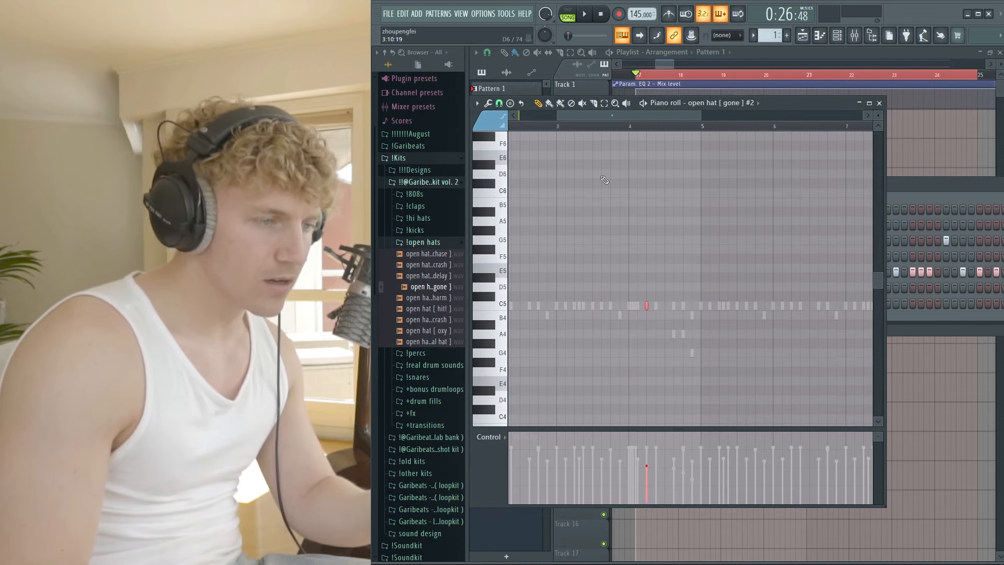
key("space")
scroll(658, 304, "up", 2)
key("space")
Replace the second open hat's hit with a longer, quieter C5 note at step 9 of bar 4 and play it.
right_click(640, 306)
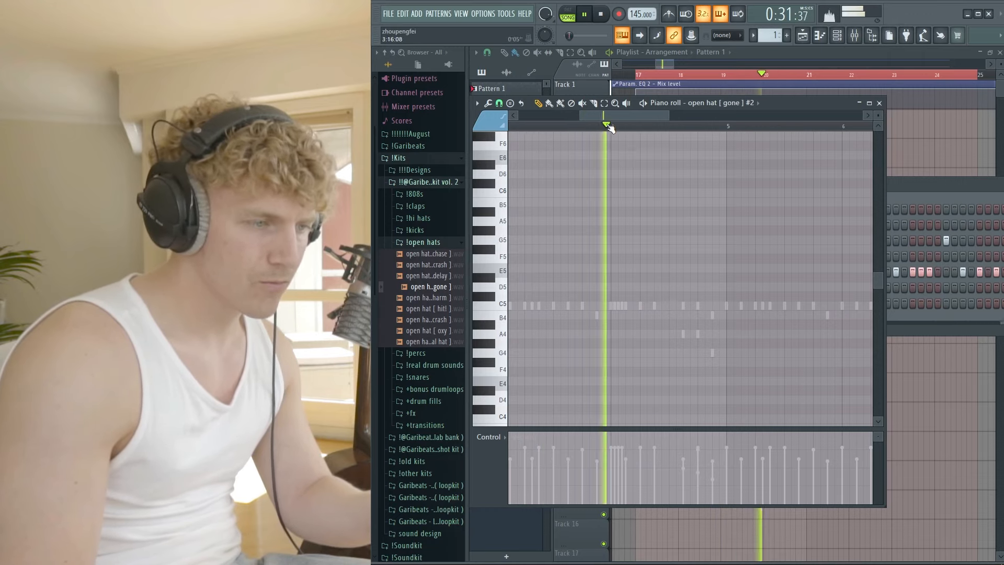
scroll(705, 296, "up", 3)
key("space")
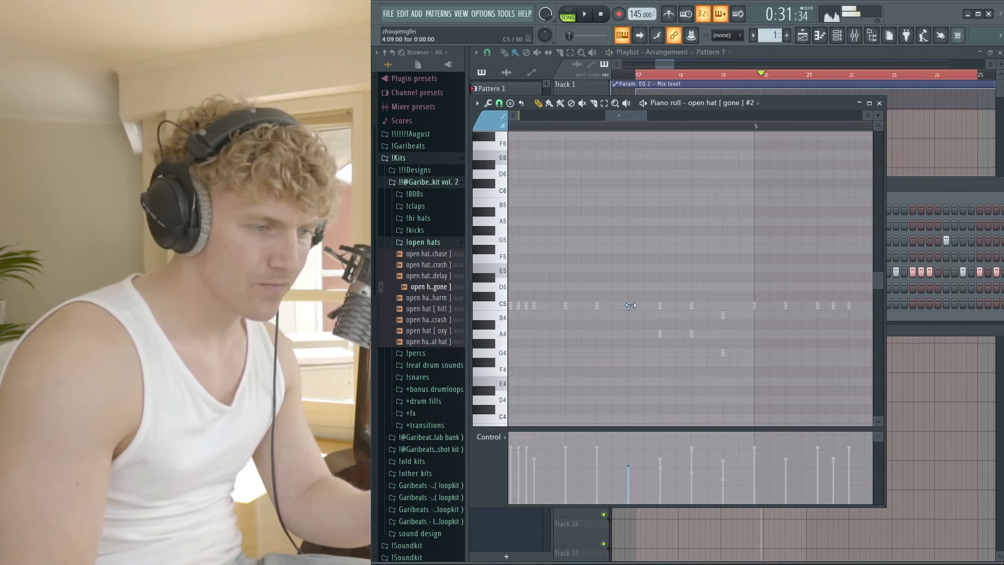
key("ctrl+a")
scroll(623, 296, "down", 3)
key("space")
key("space")
scroll(644, 305, "down", 2)
left_click(730, 291, "ctrl")
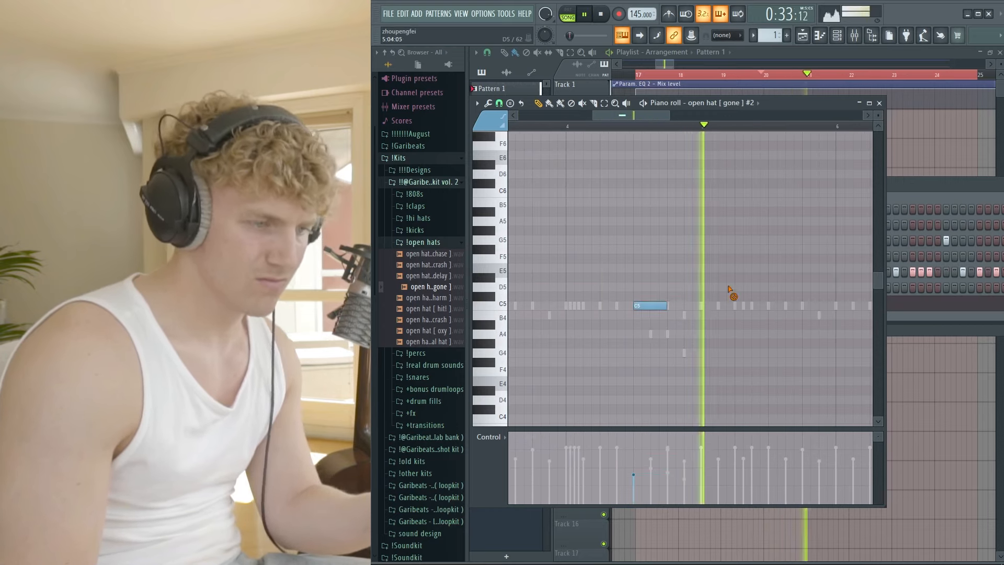
Copy the longer open-hat note to the middle of bars 2, 6 and 8 and play the pattern.
key("space")
scroll(650, 303, "down", 3)
scroll(611, 306, "down", 3)
key("space")
scroll(623, 306, "up", 3)
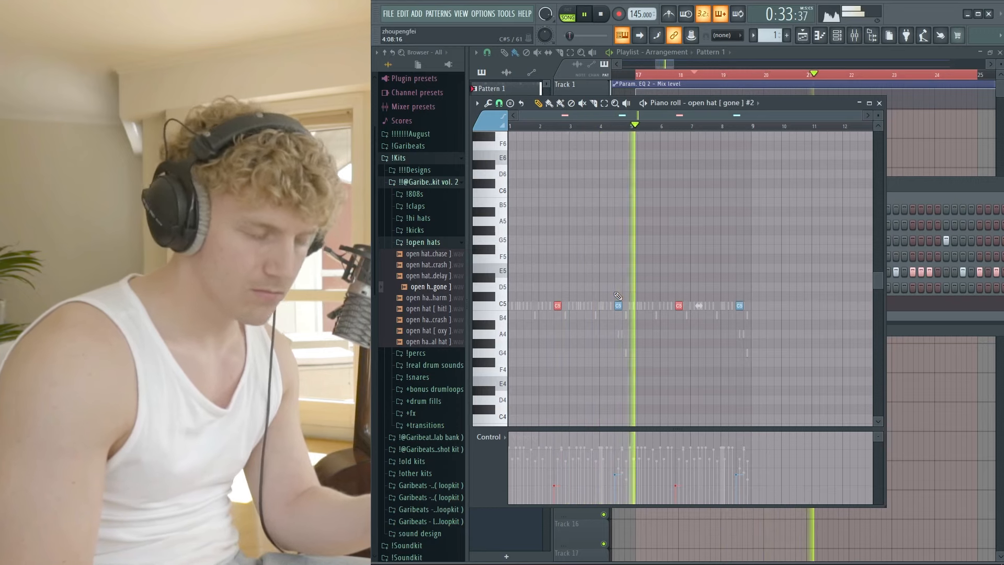
left_click(623, 251, "ctrl")
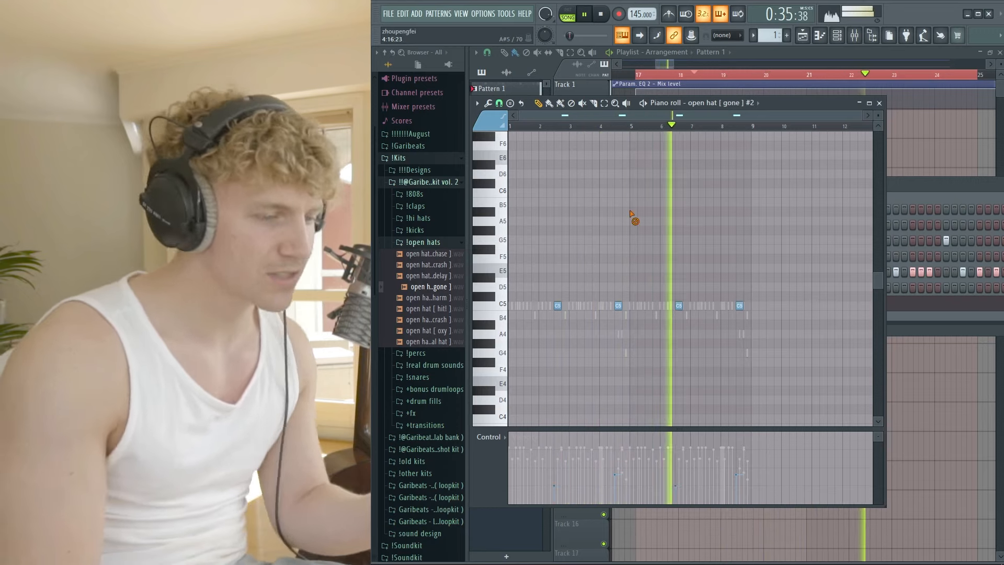
key("ctrl+a")
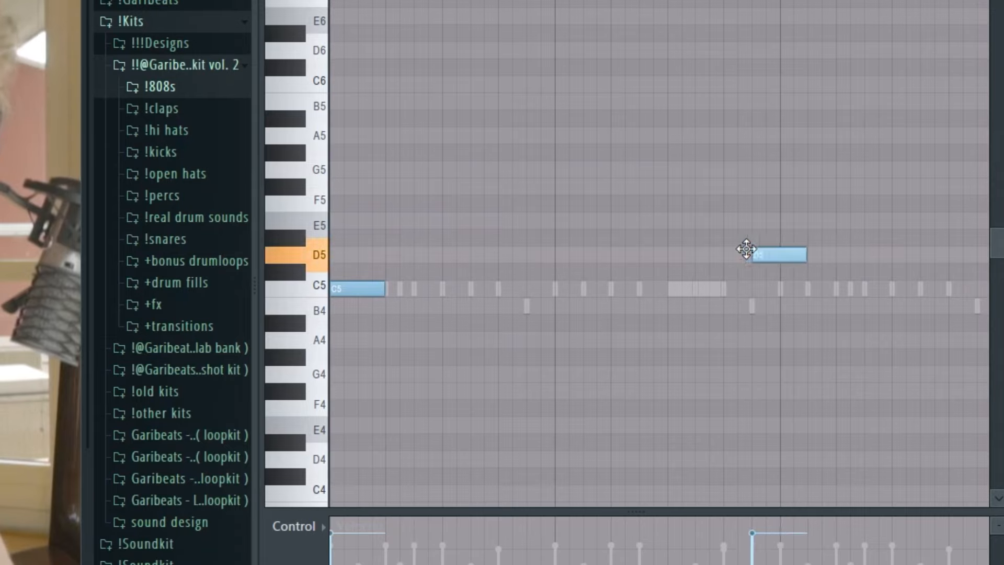
Lay out the 808's main notes with C5 in bar 2, D5 at bar 3, E5 at bar 5 and D5 in bar 8.
left_click_drag(747, 249, 773, 252)
scroll(657, 269, "down", 3)
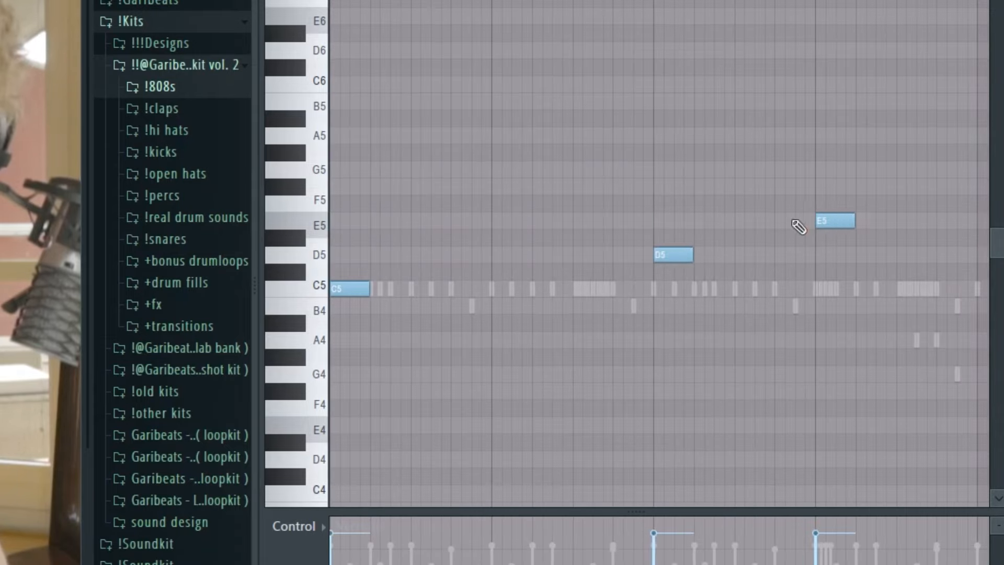
scroll(785, 225, "down", 3)
scroll(680, 277, "up", 5)
left_click_drag(554, 256, 522, 257)
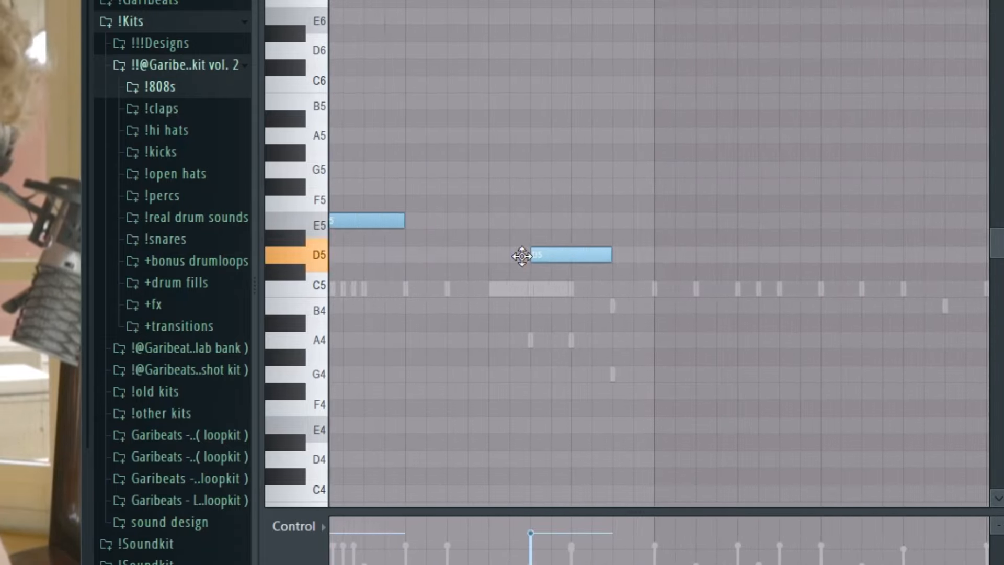
scroll(784, 306, "down", 3)
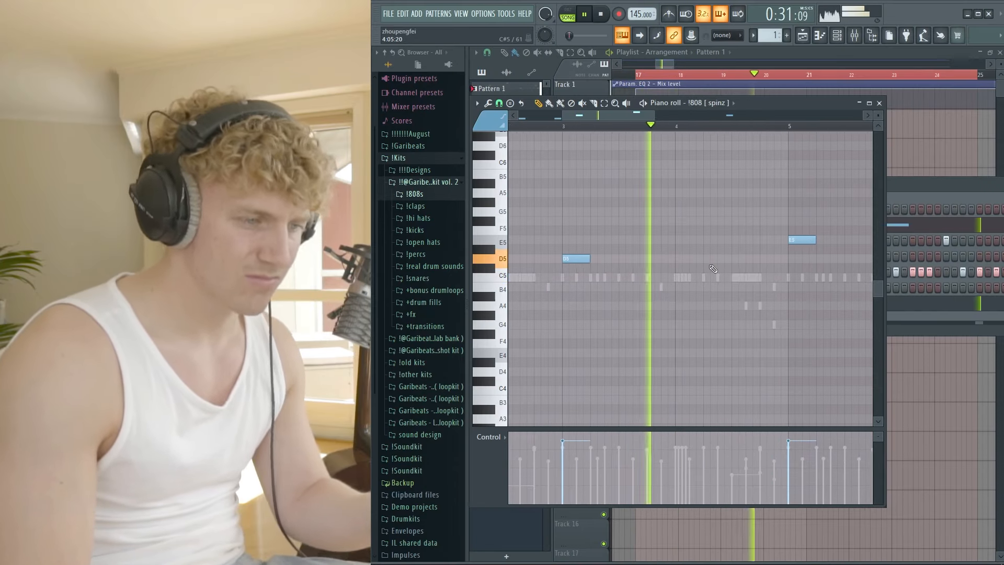
Add 808 D5 notes at step 13 of bar 3 and steps 3, 5 and 11 of bar 4, softening the short one.
scroll(732, 280, "down", 3)
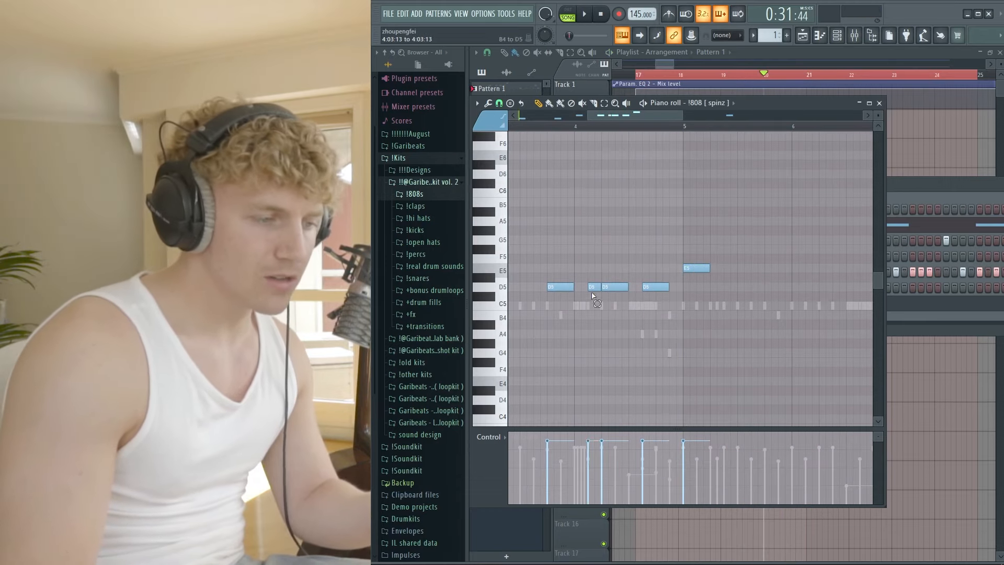
left_click_drag(592, 315, 581, 246)
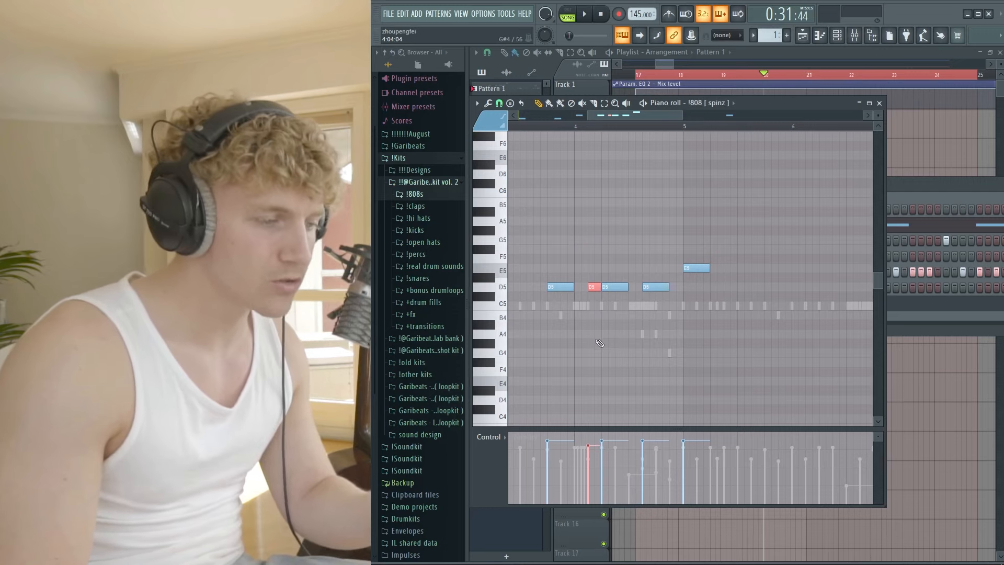
scroll(596, 341, "up", 4)
scroll(674, 225, "down", 4)
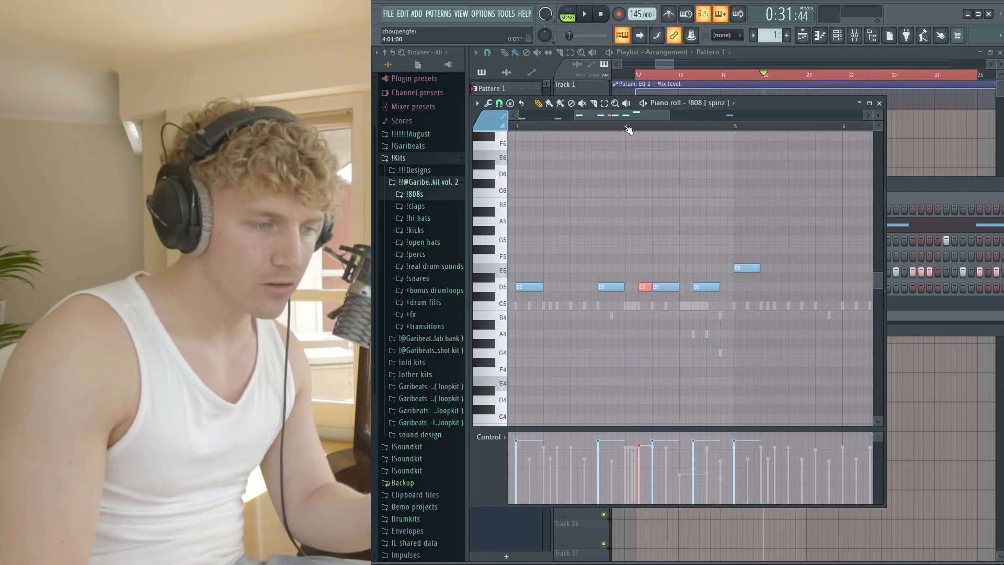
key("space")
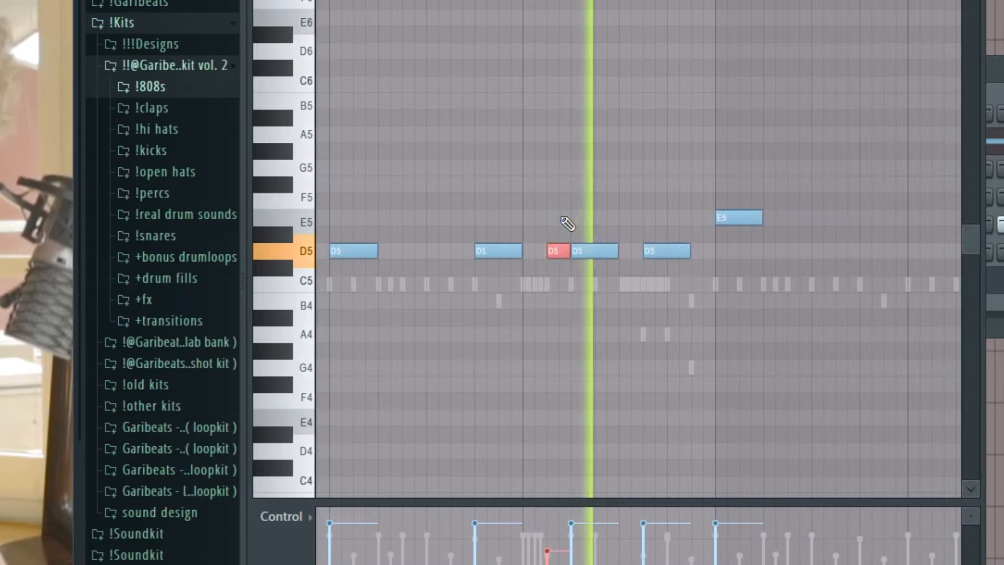
Copy the short, softer 808 D5 to steps 7 and 15 of bar 4 and play the result.
key("space")
key("space")
left_click_drag(646, 290, 700, 291)
mouse_move(655, 258)
left_mouse_down()
mouse_move(601, 254)
mouse_move(711, 257)
mouse_move(700, 257)
left_mouse_up()
scroll(578, 281, "down", 5)
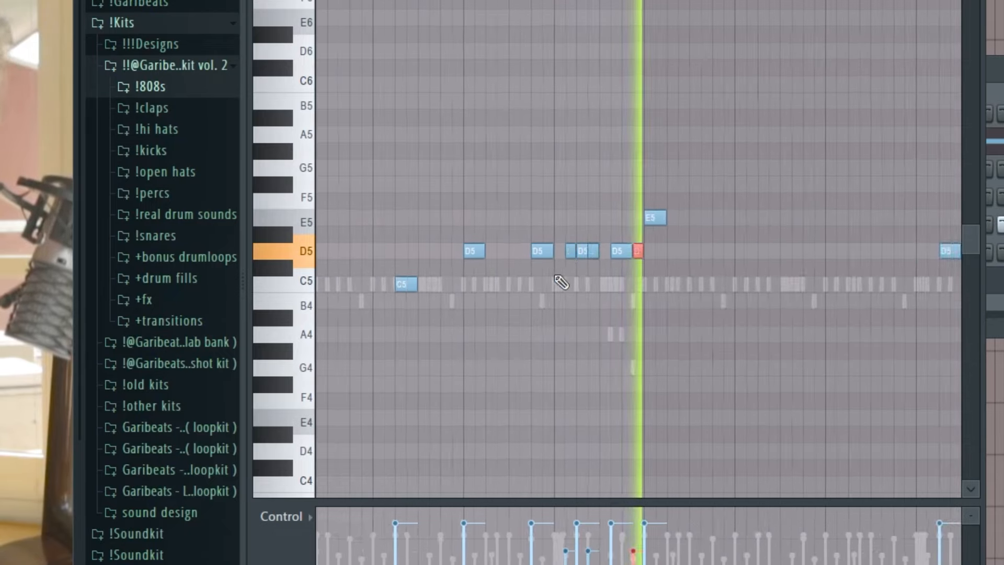
Copy the 808 D5 group from the end of bar 3 and bar 4 into the end of bar 7 and bar 8.
scroll(471, 303, "up", 4)
scroll(470, 306, "down", 4)
scroll(472, 308, "down", 5)
scroll(523, 311, "up", 8)
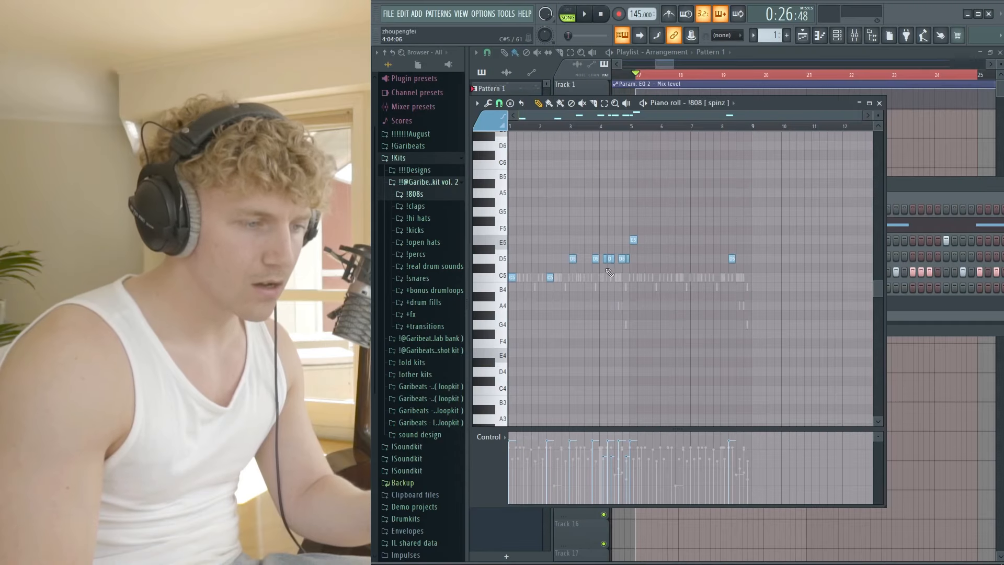
scroll(608, 271, "up", 2)
left_click_drag(668, 259, 587, 260)
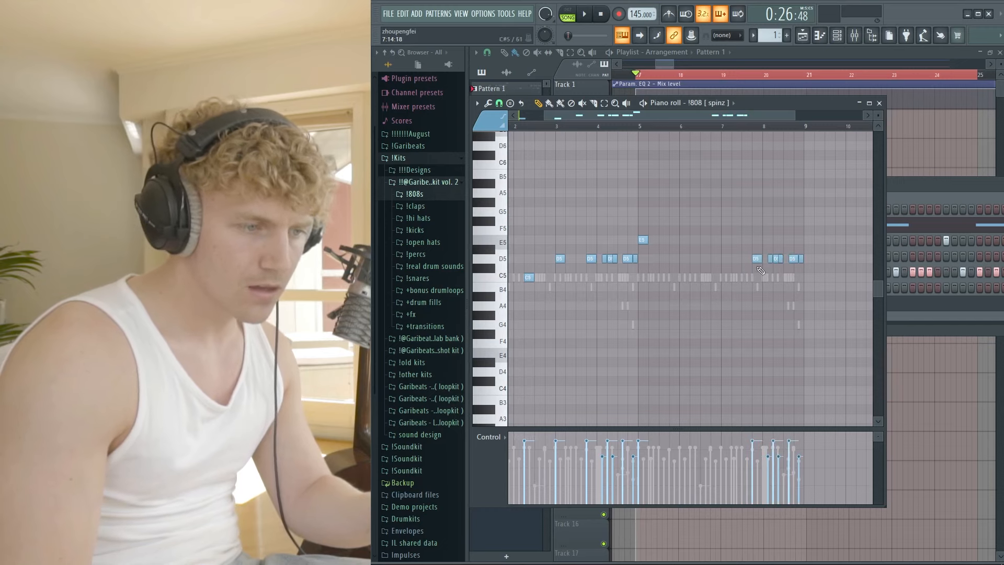
Raise the 808 note at step 13 of bar 7 to E5, and add E5 notes in bar 6 and at the start of bar 7.
scroll(605, 283, "down", 2)
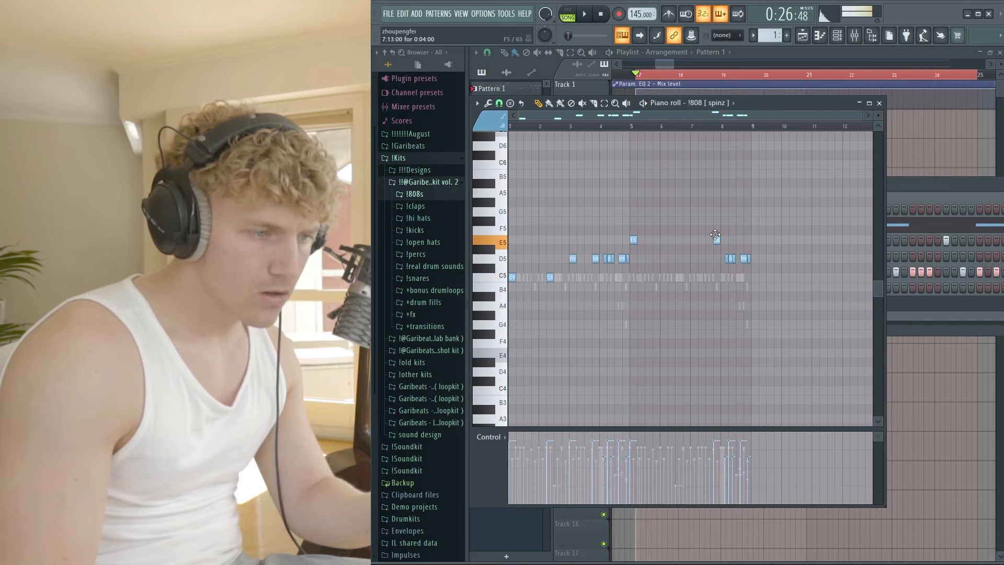
left_click(669, 240)
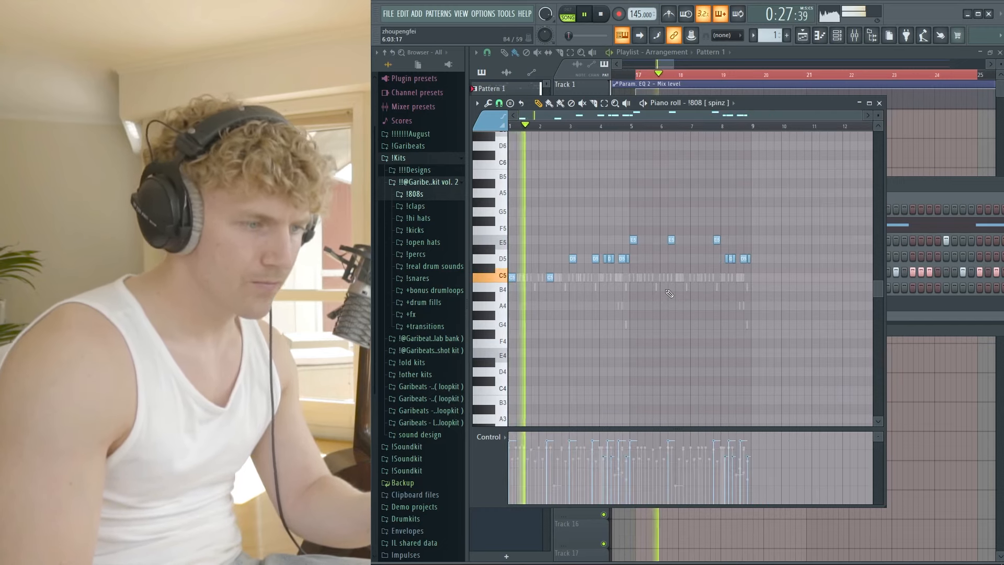
left_click(694, 240)
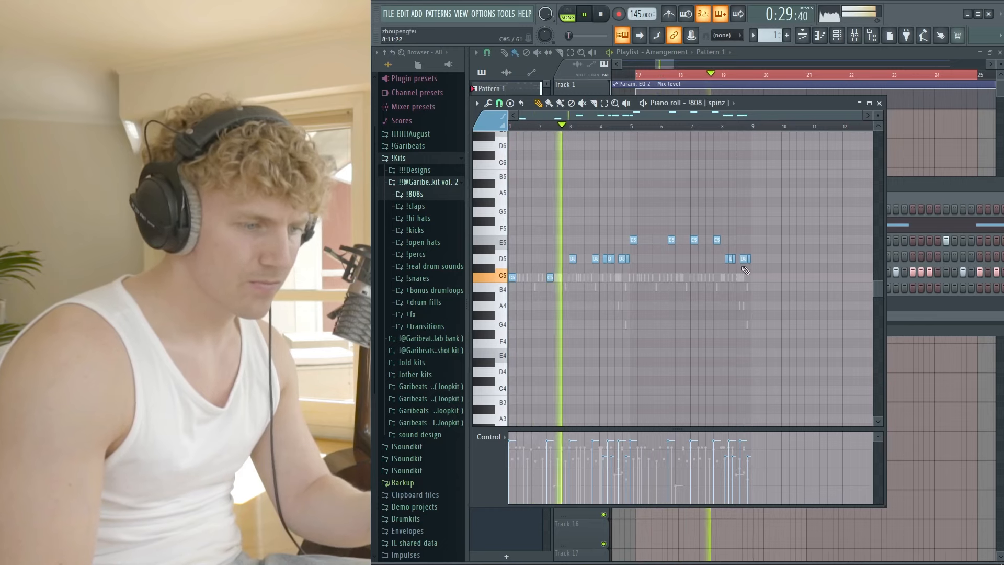
scroll(675, 309, "down", 4)
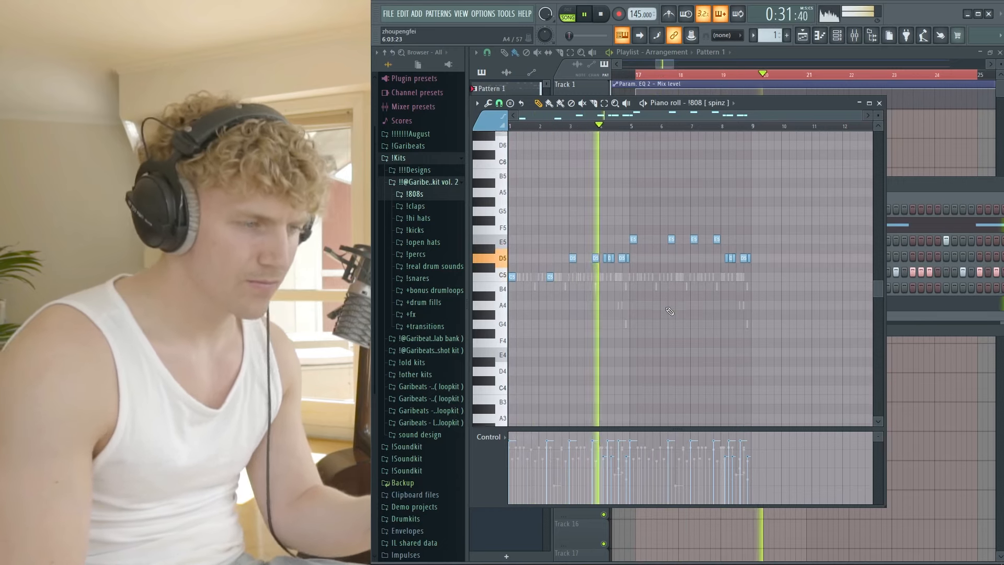
scroll(670, 311, "up", 5)
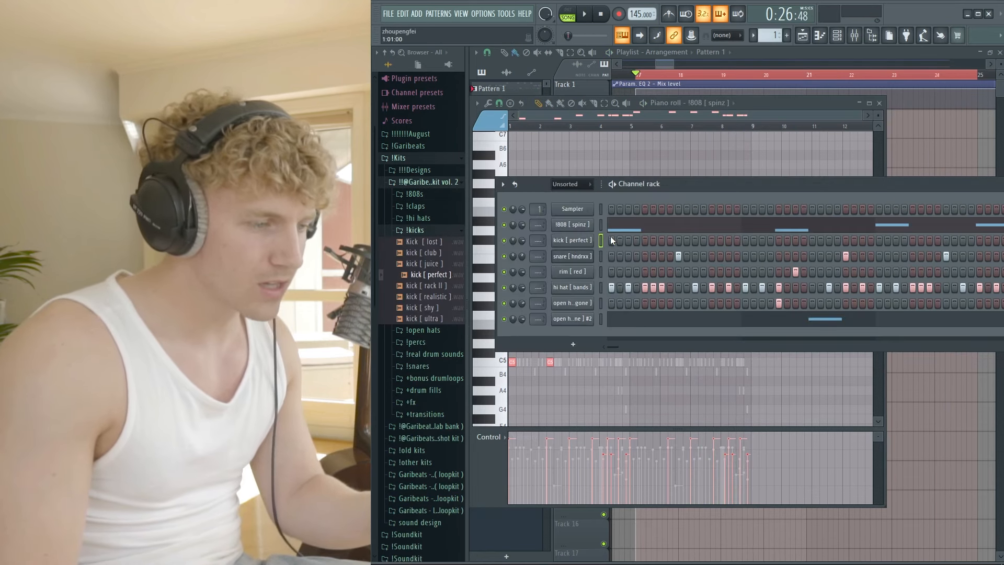
Add kick [perfect] hits at step 1 of bars 1 and 3 and step 5 of bars 2 and 4.
left_click(612, 241)
key("space")
left_click(779, 240)
left_click(879, 240)
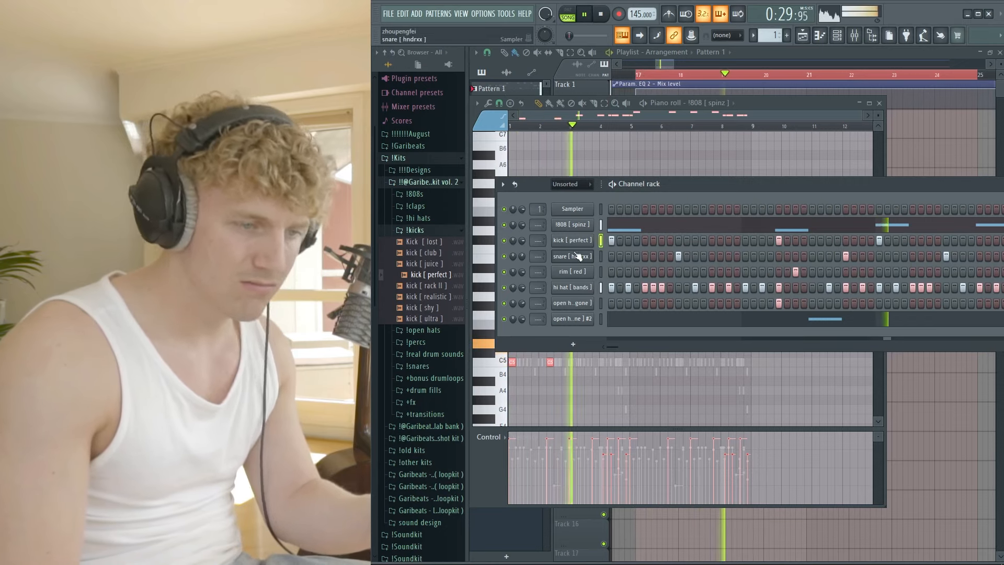
left_click_drag(610, 346, 624, 345)
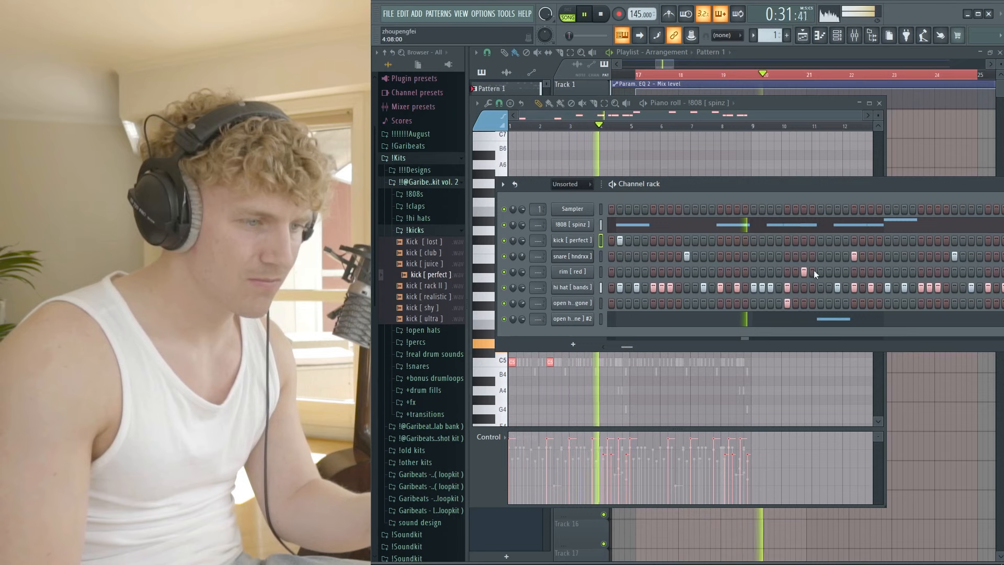
left_click(787, 241)
Play the pattern from the start and from bar 4 to examine how the kick fits the 808 notes.
key("space")
key("space")
key("space")
left_click(733, 167)
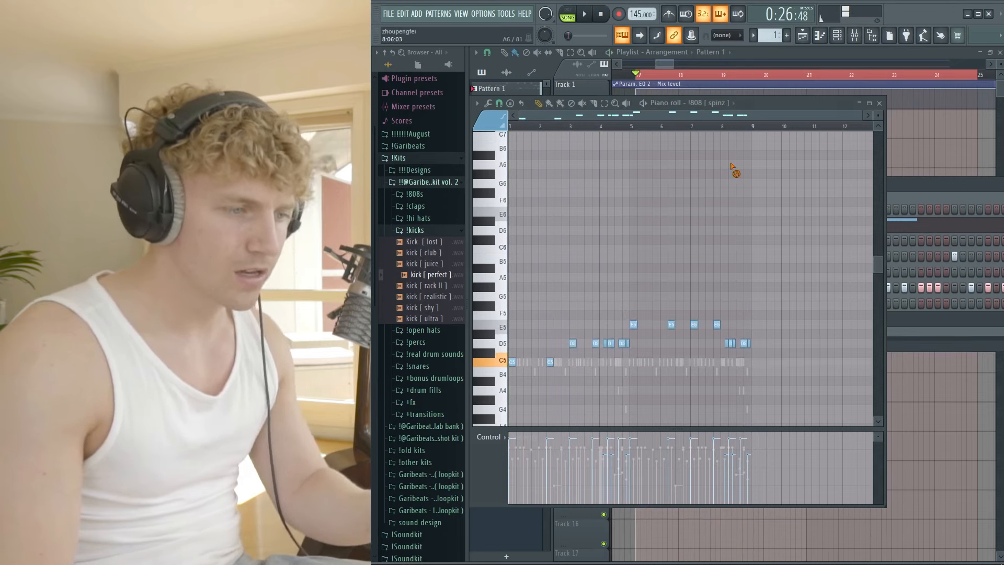
left_click(602, 130)
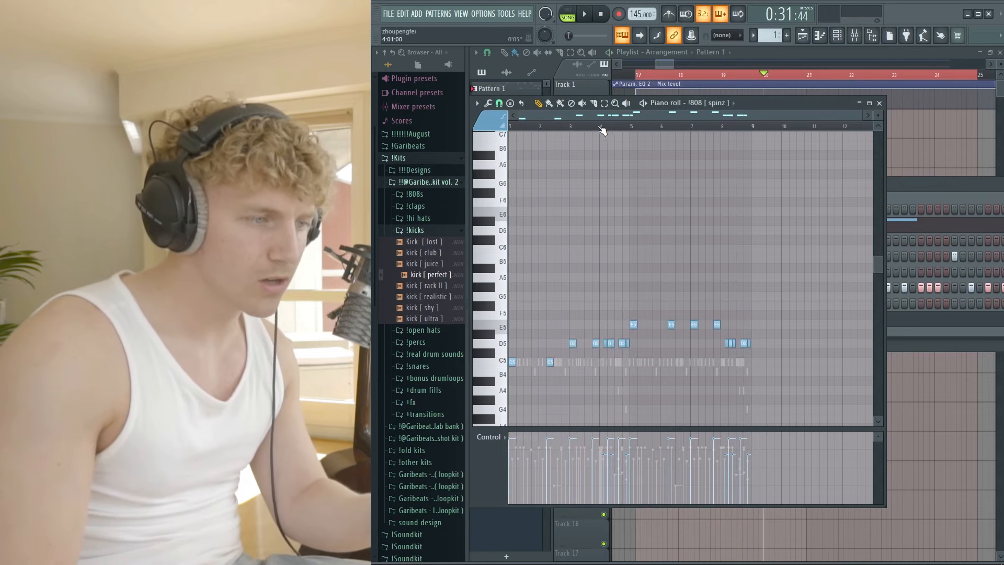
left_click(900, 194)
key("space")
right_click(650, 175)
key("space")
key("space")
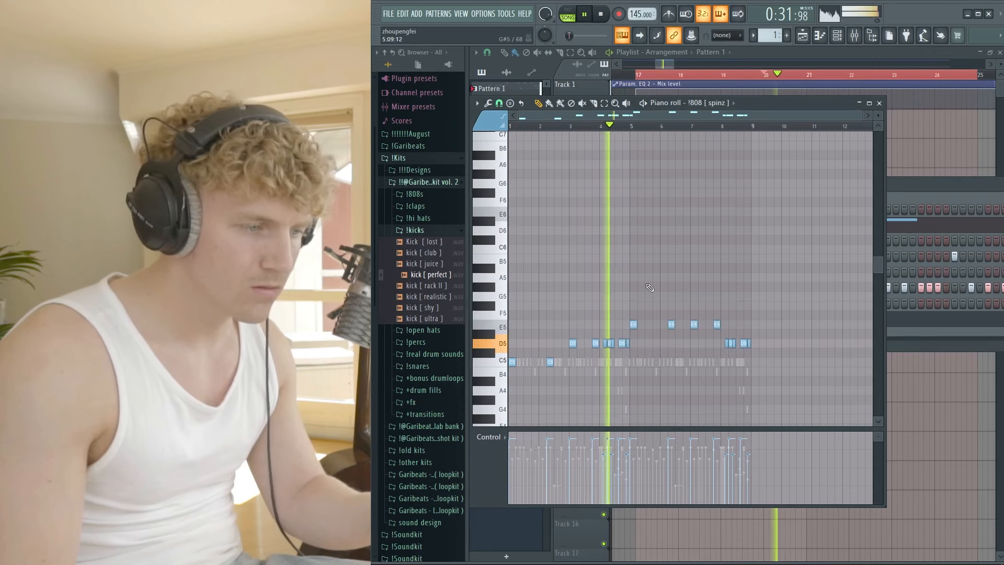
Add kick [perfect] hits at step 11 of bar 4 and step 1 of bar 5, and play the pattern.
left_click(922, 188)
key("space")
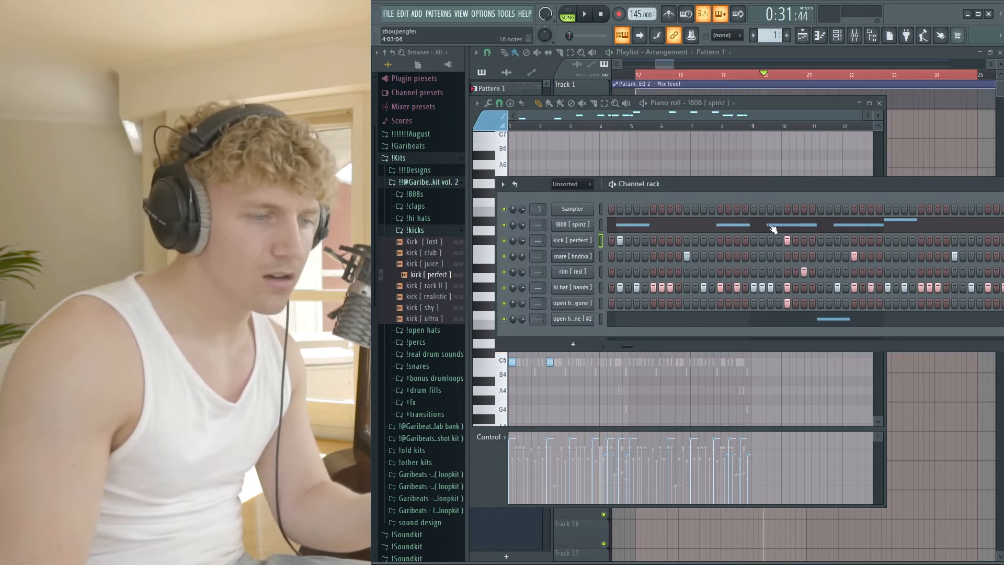
left_click(838, 241)
left_click(888, 241)
key("space")
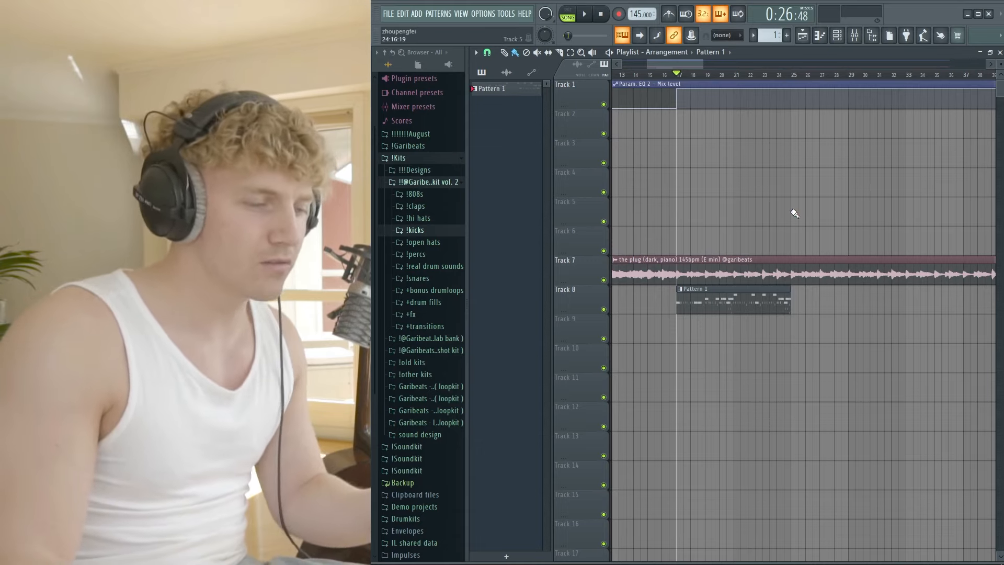
Split Pattern 1 by channel onto separate tracks and duplicate the clips from bar 25, keeping the kick only in the second section.
left_click(731, 312)
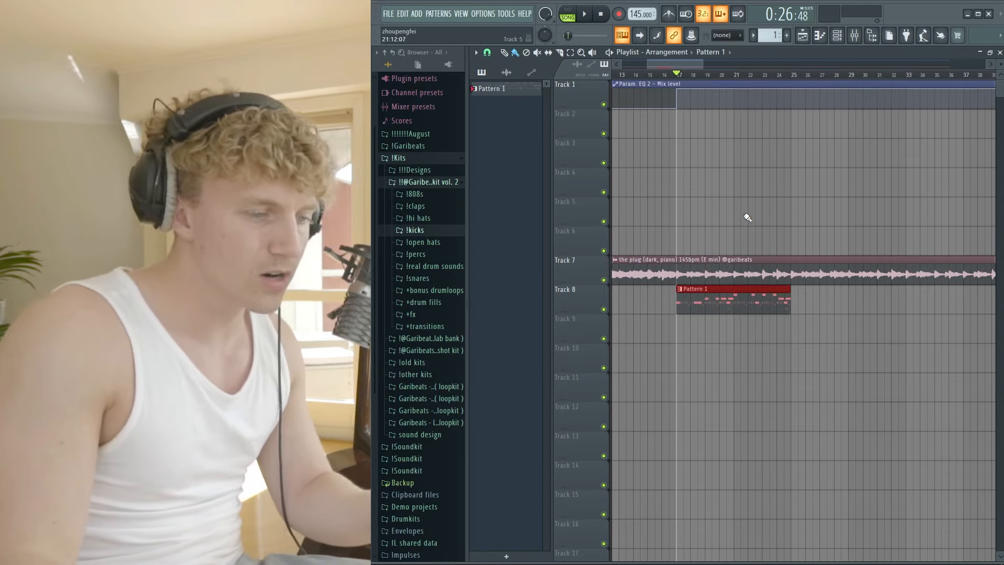
left_click(748, 217)
left_click(774, 303)
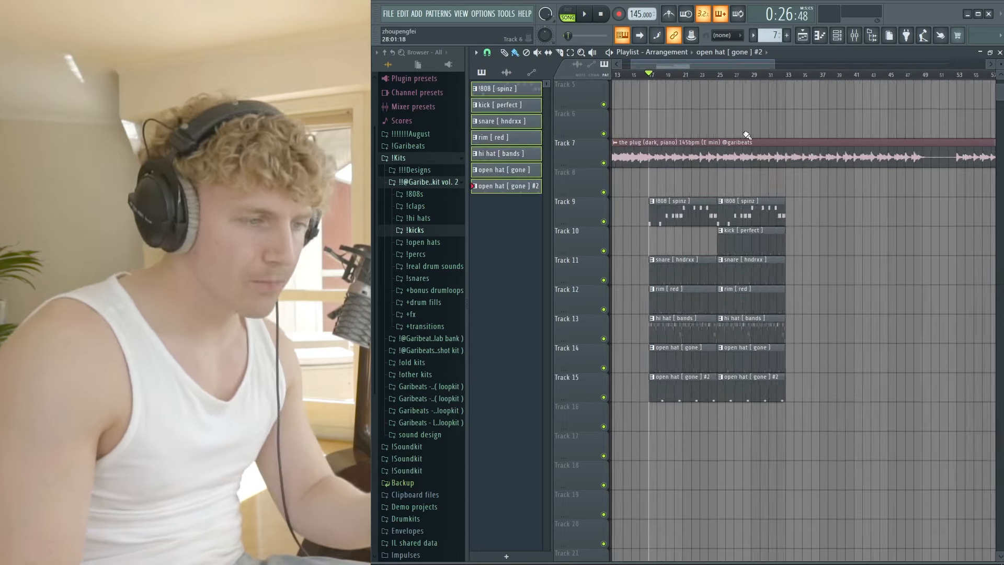
Solo the piano loop track and play it from bar 25.
scroll(736, 319, "up", 1)
left_click_drag(852, 417, 617, 215)
left_click_drag(737, 241, 791, 244)
left_click(939, 248, "ctrl")
scroll(829, 209, "up", 2)
left_click(757, 77)
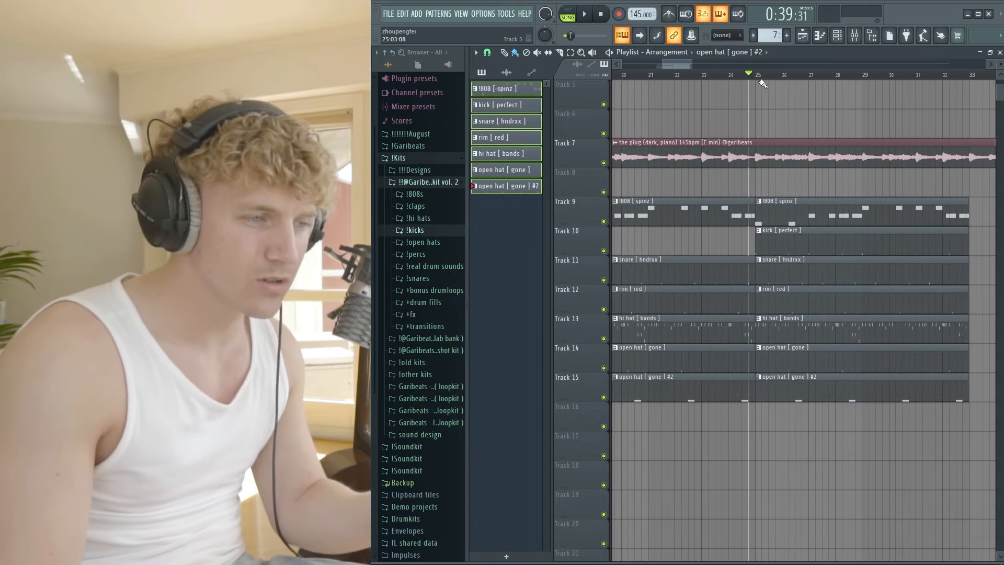
scroll(754, 189, "down", 2)
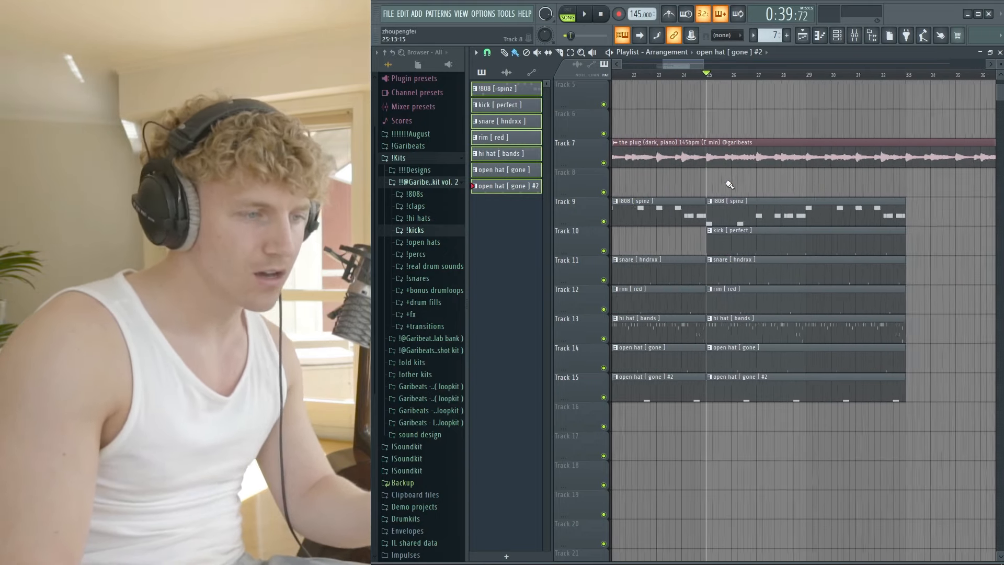
right_click(604, 164)
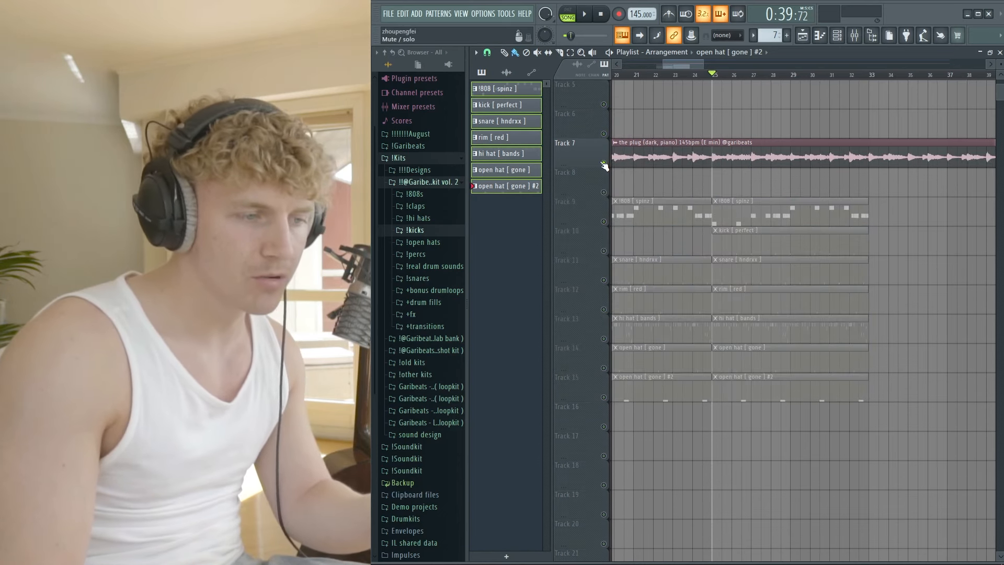
key("space")
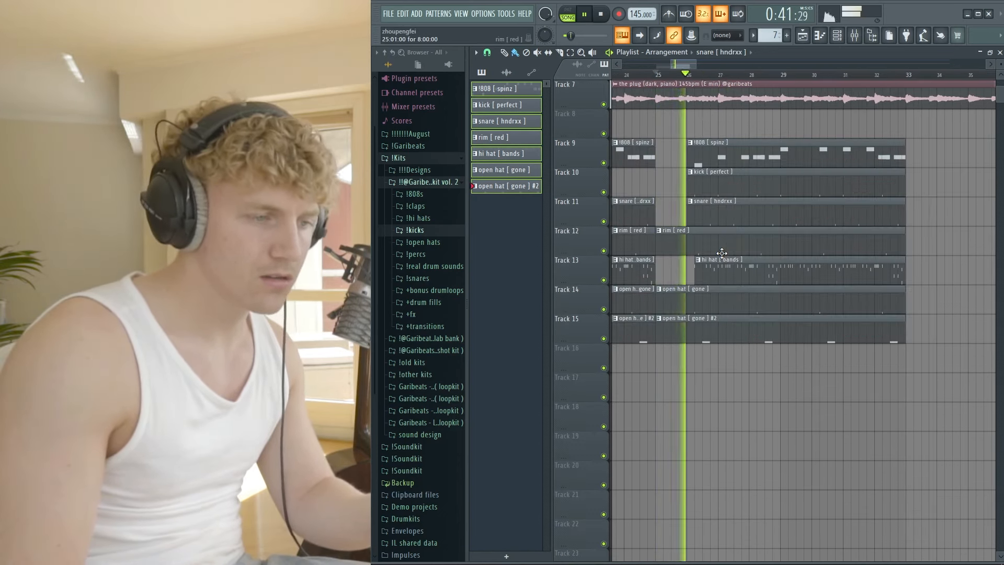
Trim the second-section clips to start at bar 27 for 808 and kick and bar 26 for snare, and play from bar 25.
scroll(718, 262, "down", 2)
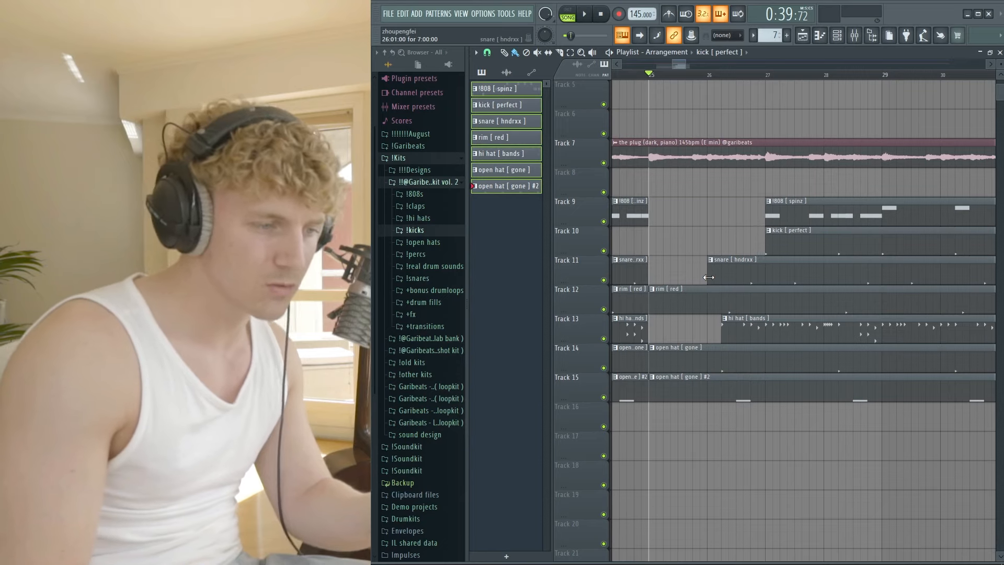
left_click(709, 277)
key("space")
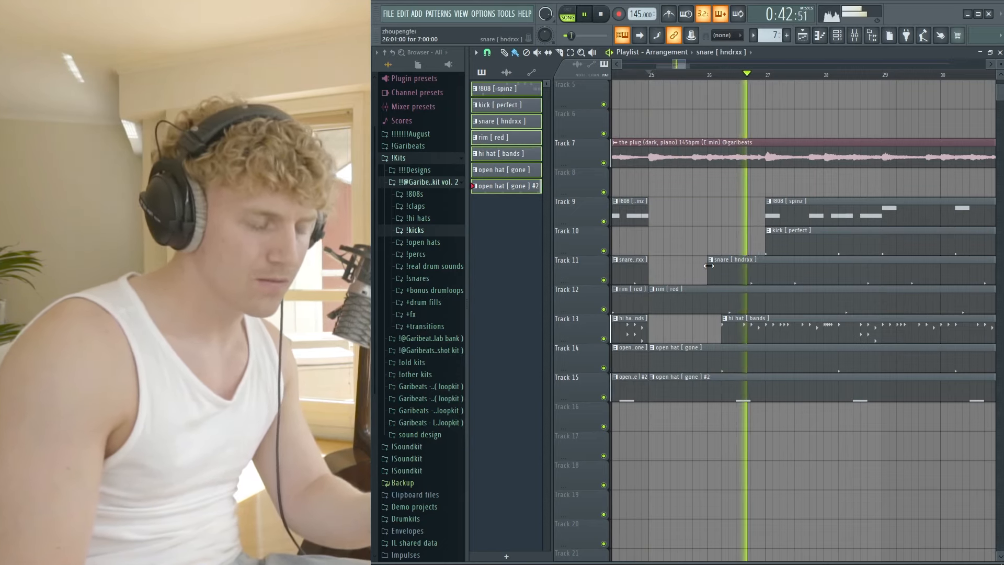
key("space")
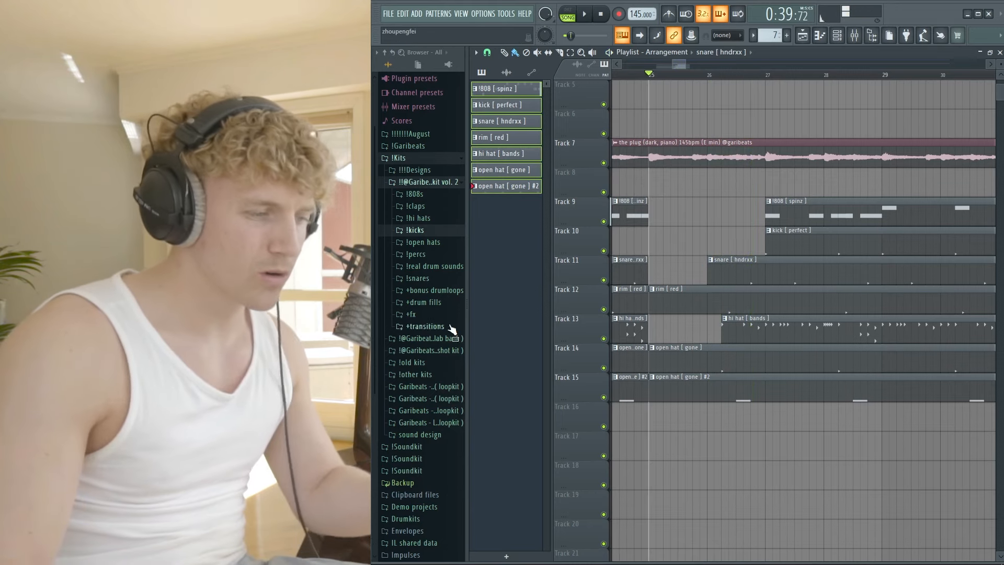
Place the drum fill [ rock ] sample on Track 8 at bar 26 and play the transition from bar 25.
left_click(442, 302)
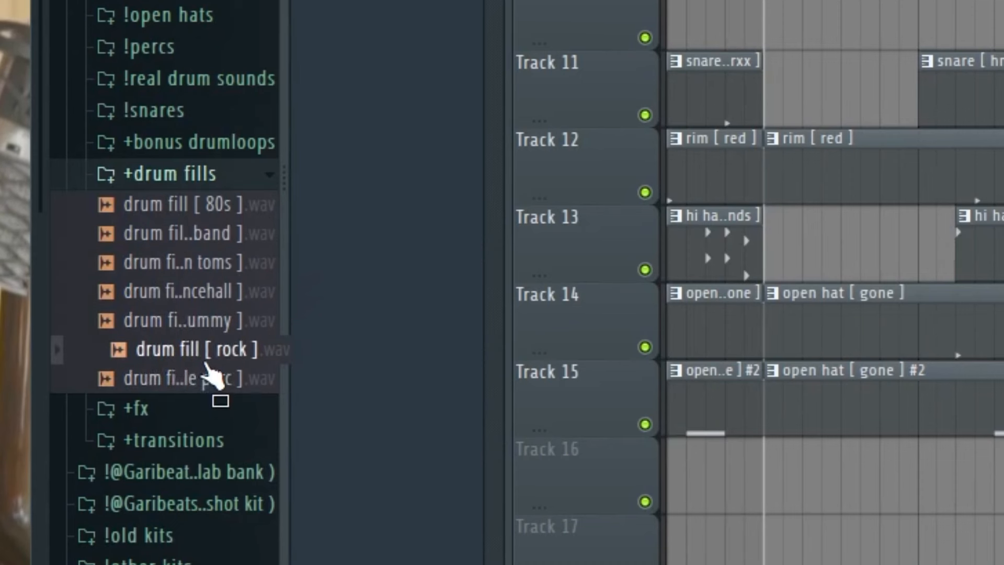
left_click_drag(204, 360, 675, 1)
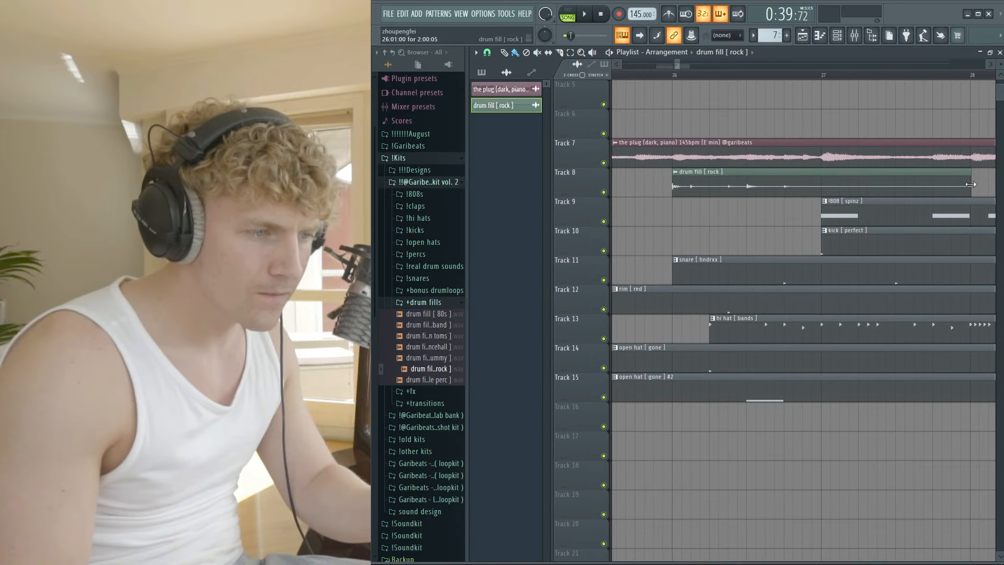
scroll(761, 259, "down", 3)
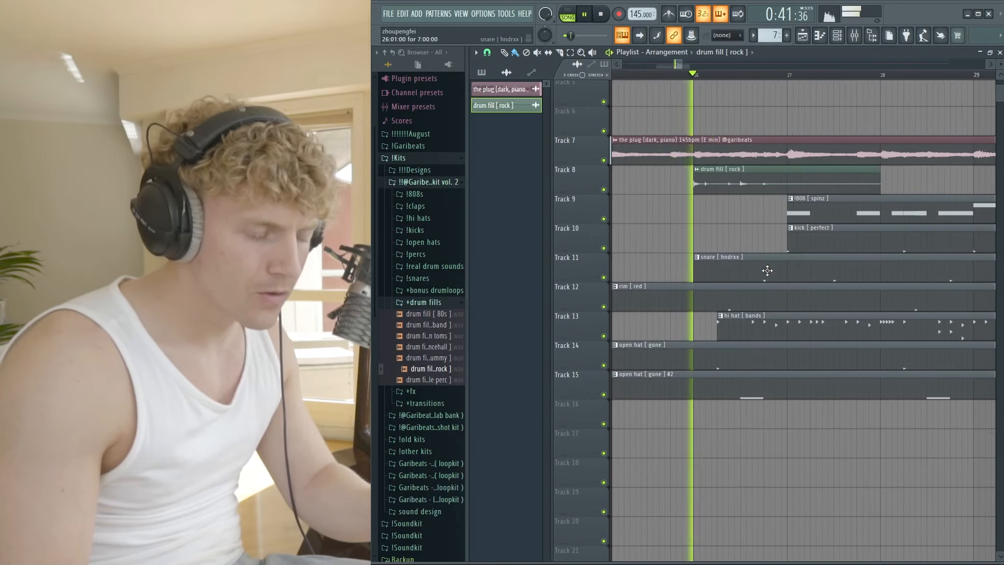
scroll(764, 271, "down", 4)
scroll(763, 274, "down", 9)
scroll(733, 288, "up", 8)
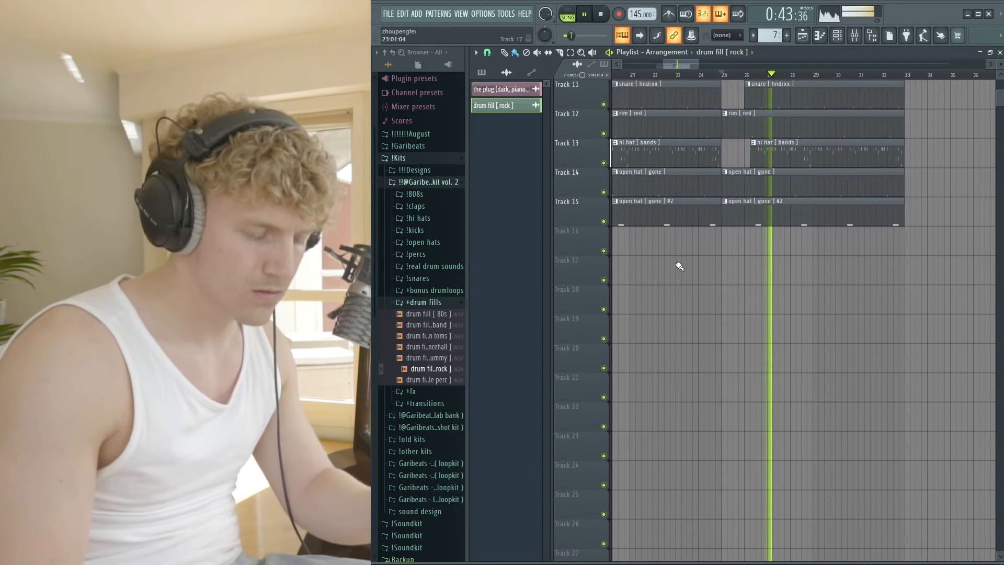
key("space")
scroll(733, 219, "up", 5)
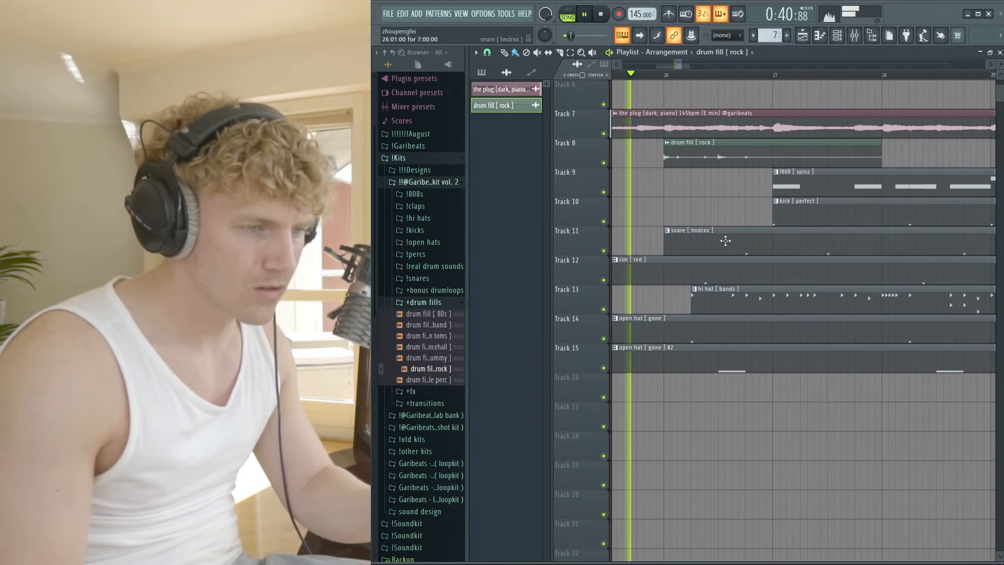
Trim the second snare, rim and open-hat clips to start at bar 27, and add a one-bar snare and a half-bar hi-hat clip at bar 25.
key("space")
scroll(753, 268, "down", 3)
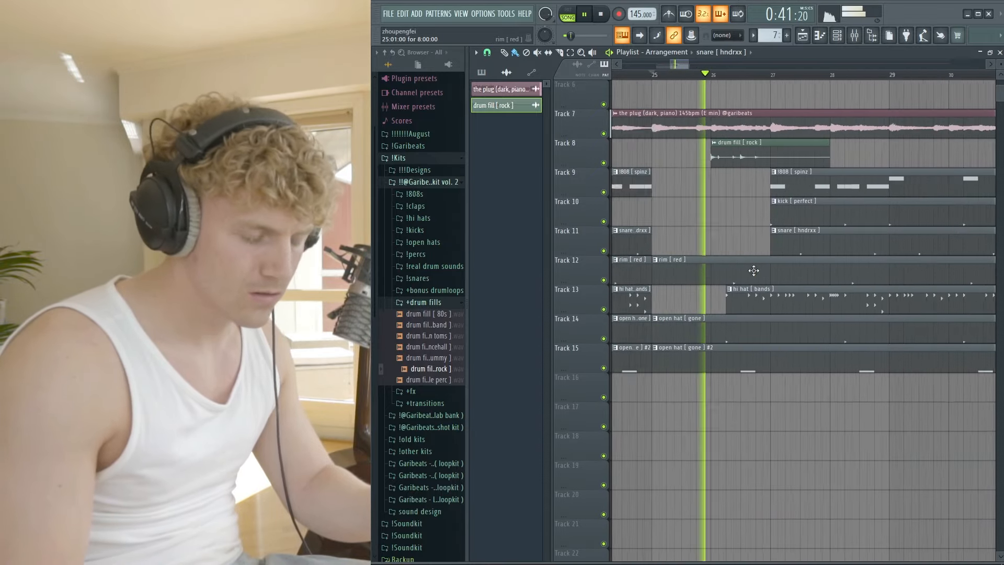
scroll(751, 273, "down", 2)
scroll(746, 282, "down", 1)
left_click_drag(840, 428, 785, 428)
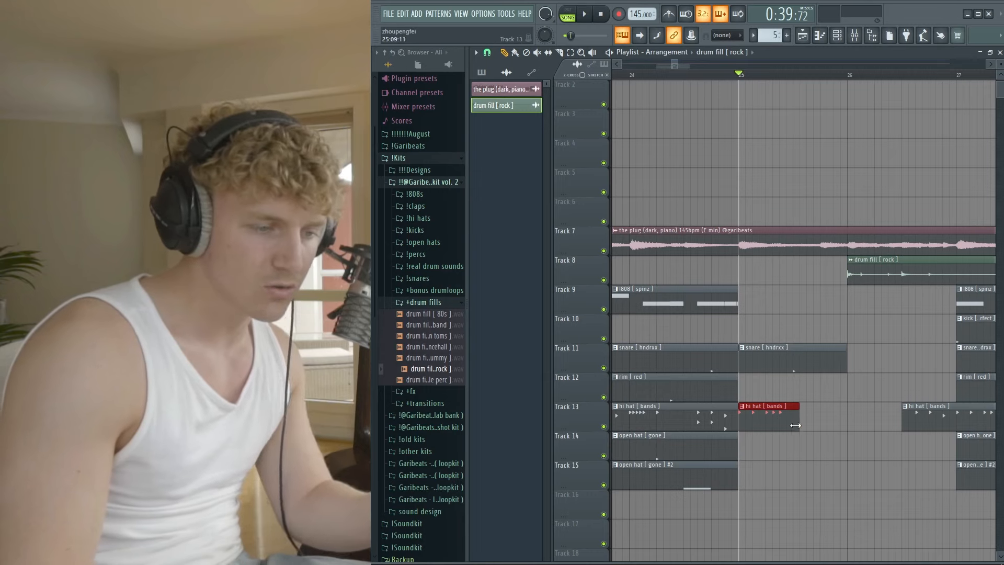
Trim the second-section hi-hat clip to start at bar 27 and play the transition from bar 25.
scroll(819, 408, "down", 4)
left_click(865, 266)
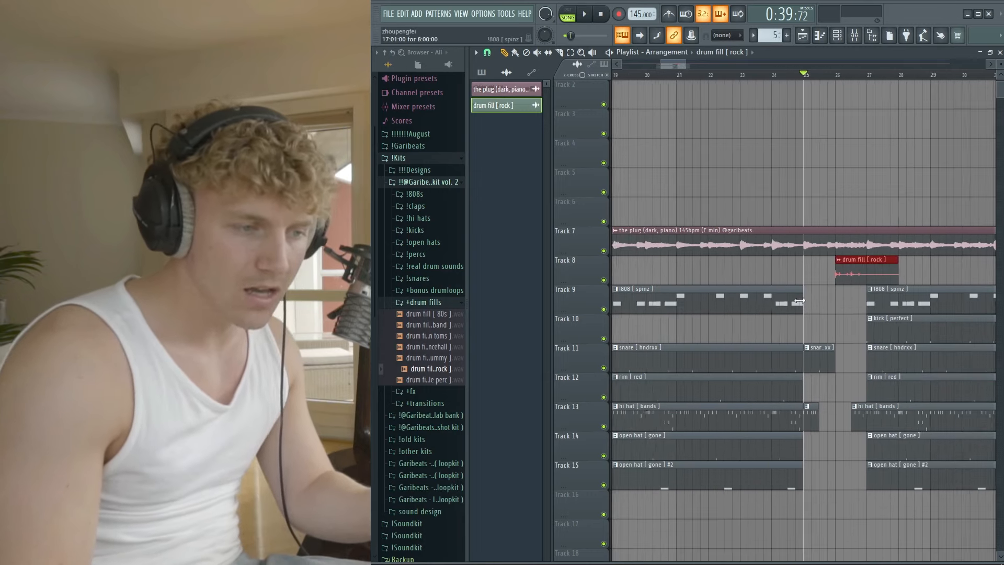
scroll(868, 293, "up", 3)
left_click_drag(828, 425, 861, 426)
key("space")
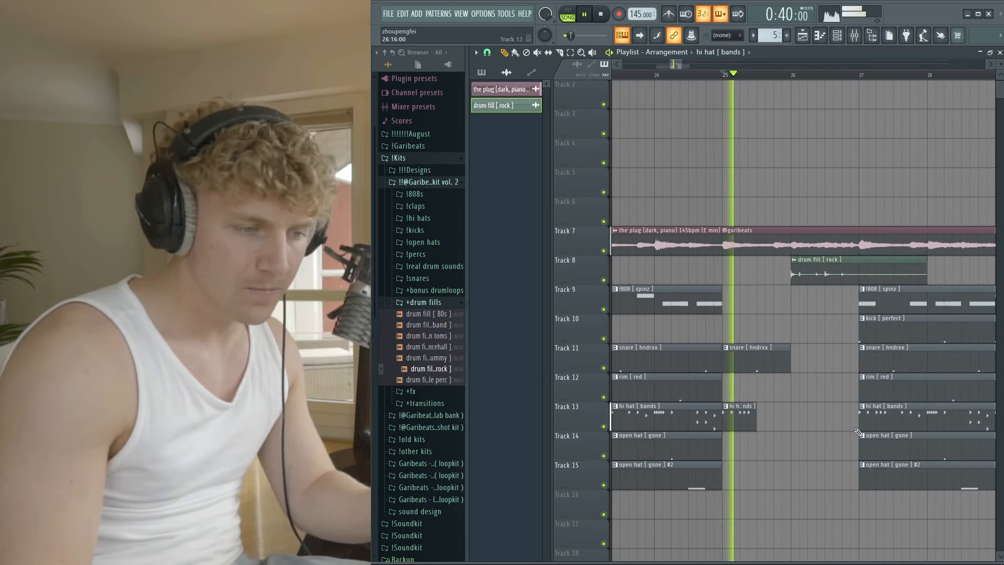
scroll(835, 430, "down", 5)
scroll(837, 431, "down", 3)
scroll(842, 424, "up", 2)
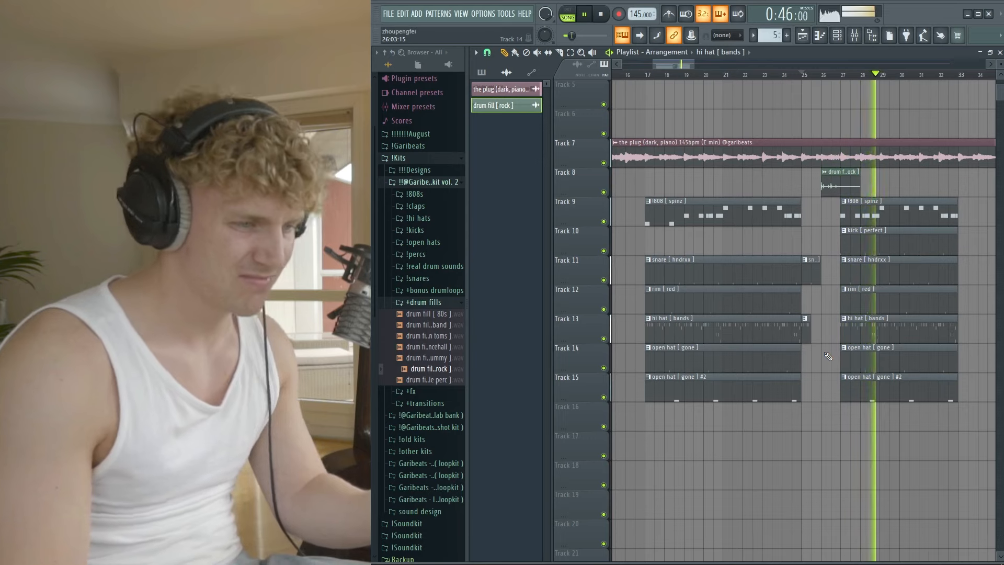
key("space")
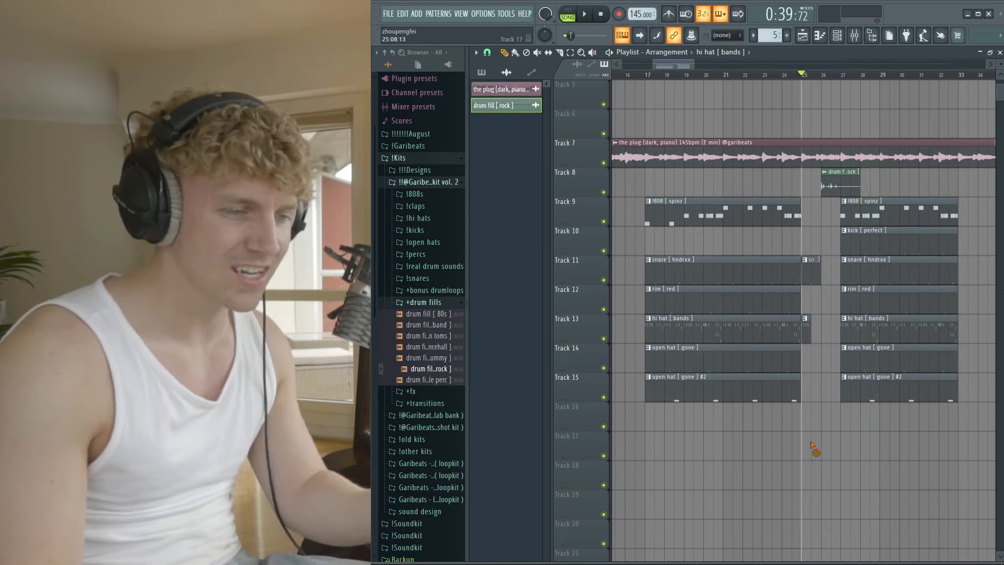